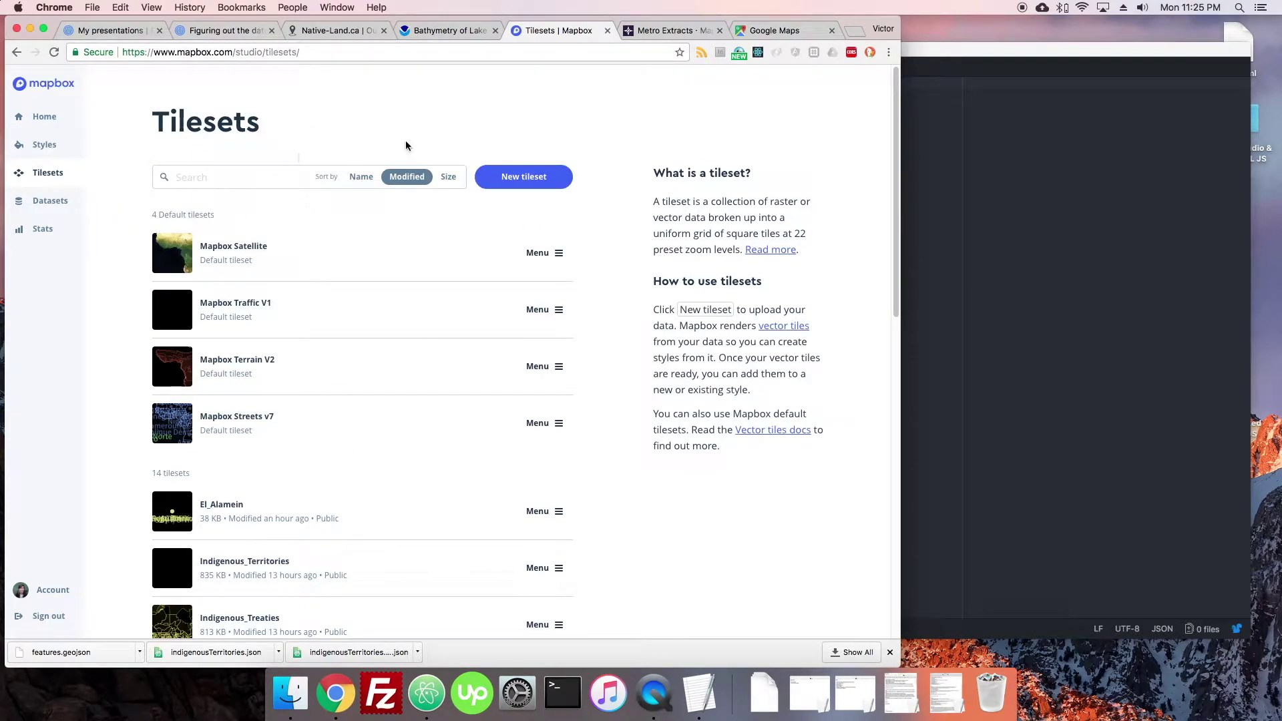
Step: Download Lake_Erie_Contours.zip from the NOAA Lake Erie bathymetry page, then return to Mapbox tilesets
click(444, 30)
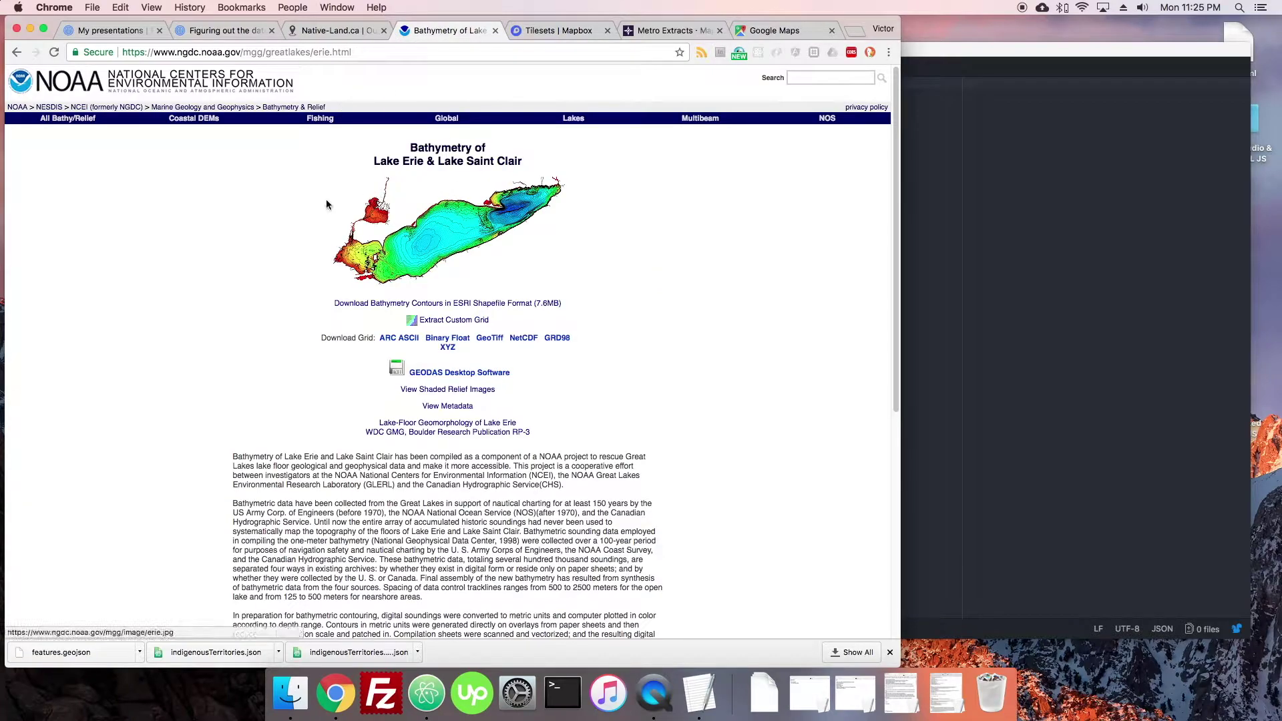
click(342, 303)
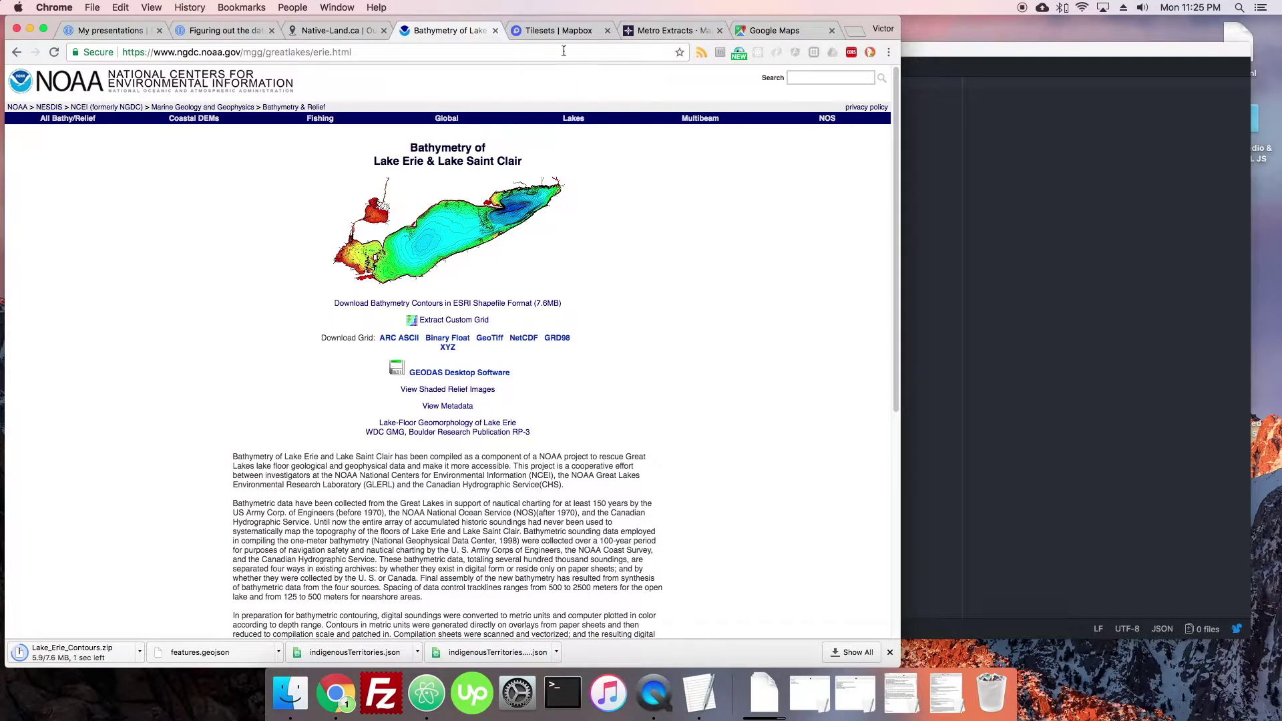
click(549, 30)
Step: Upload Lake_Erie_Contours.zip from Downloads as a new tileset
click(525, 177)
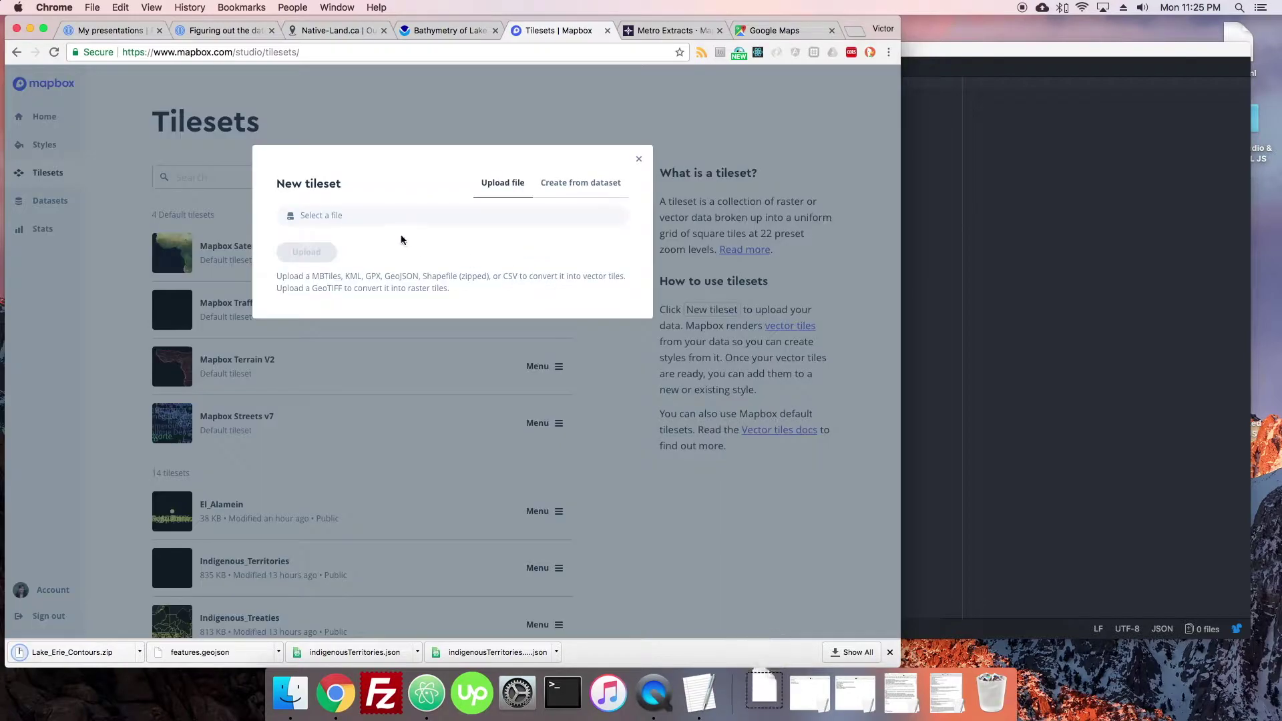
click(338, 217)
click(766, 700)
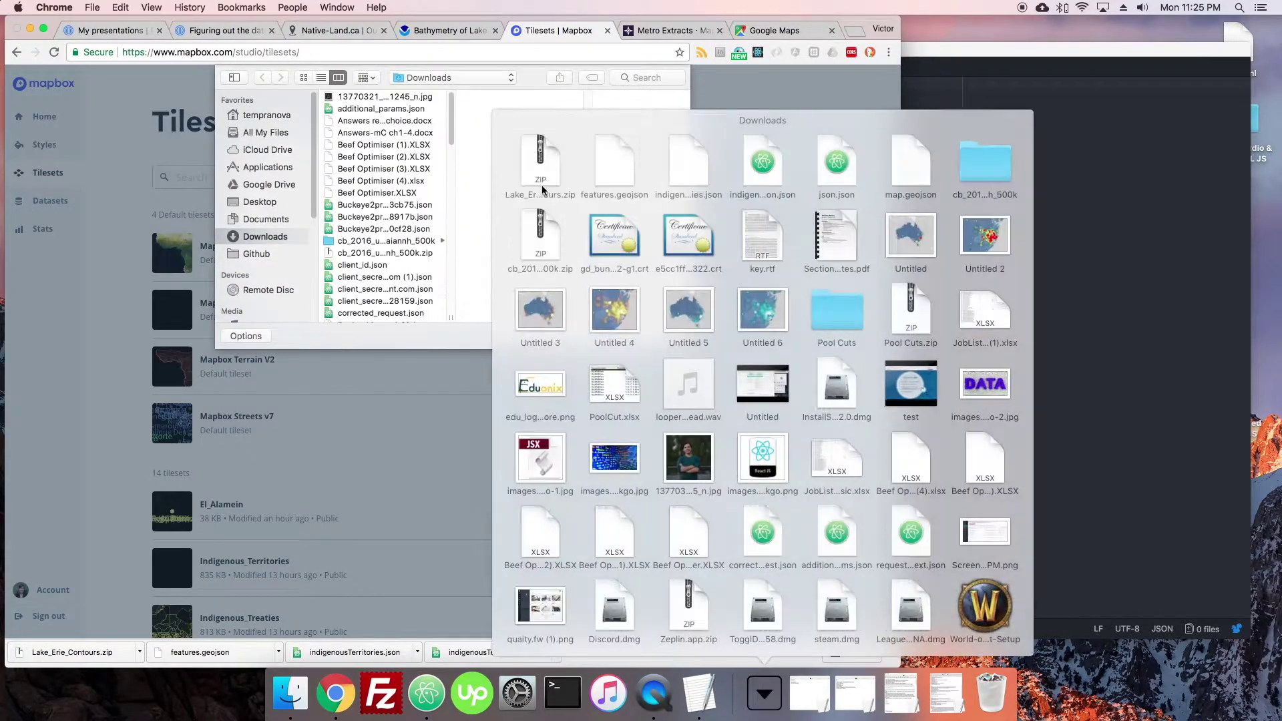
drag(527, 188, 409, 211)
click(660, 337)
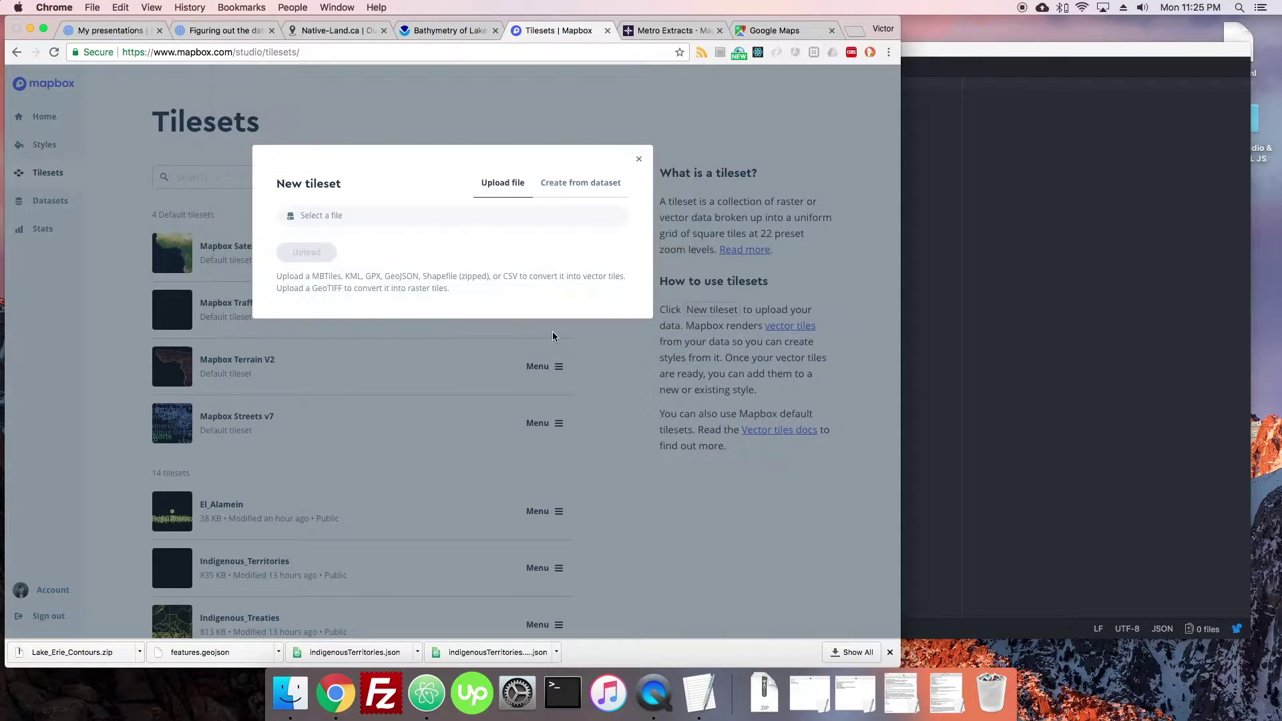
click(334, 254)
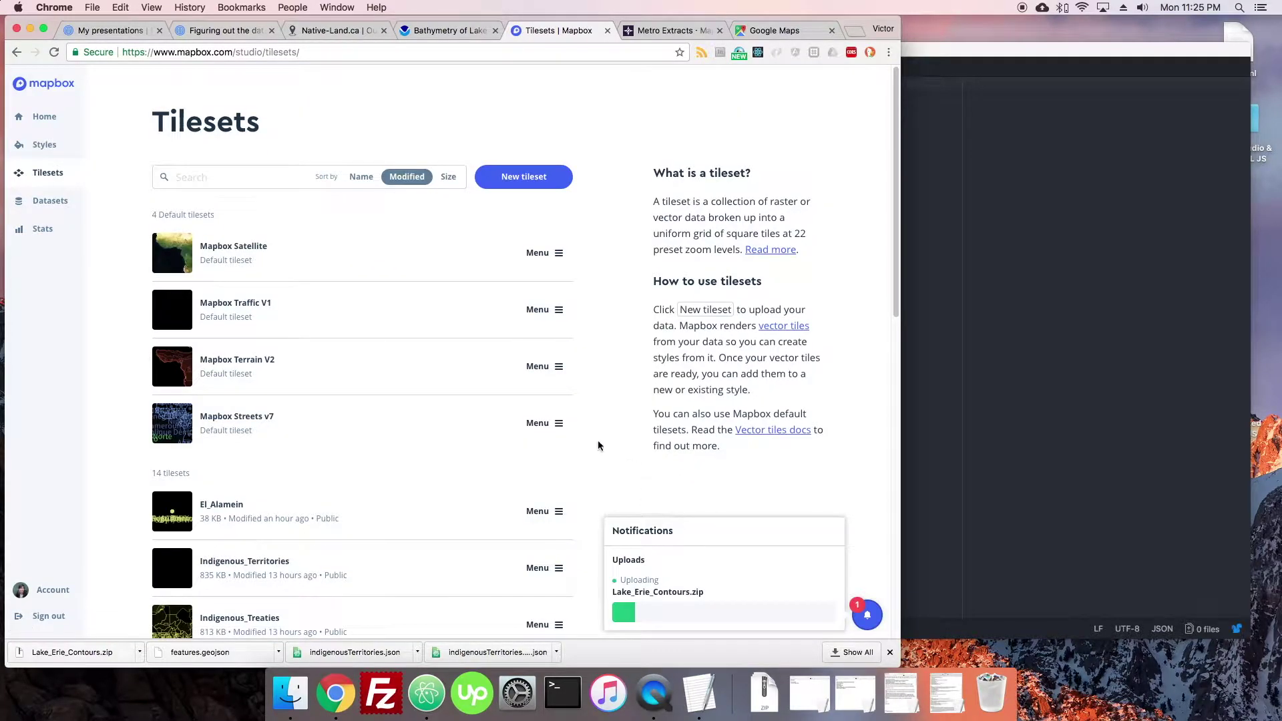
Step: Wait on the tilesets page until the contours upload completes
scroll(597, 445, down, 1)
scroll(598, 445, down, 3)
click(458, 31)
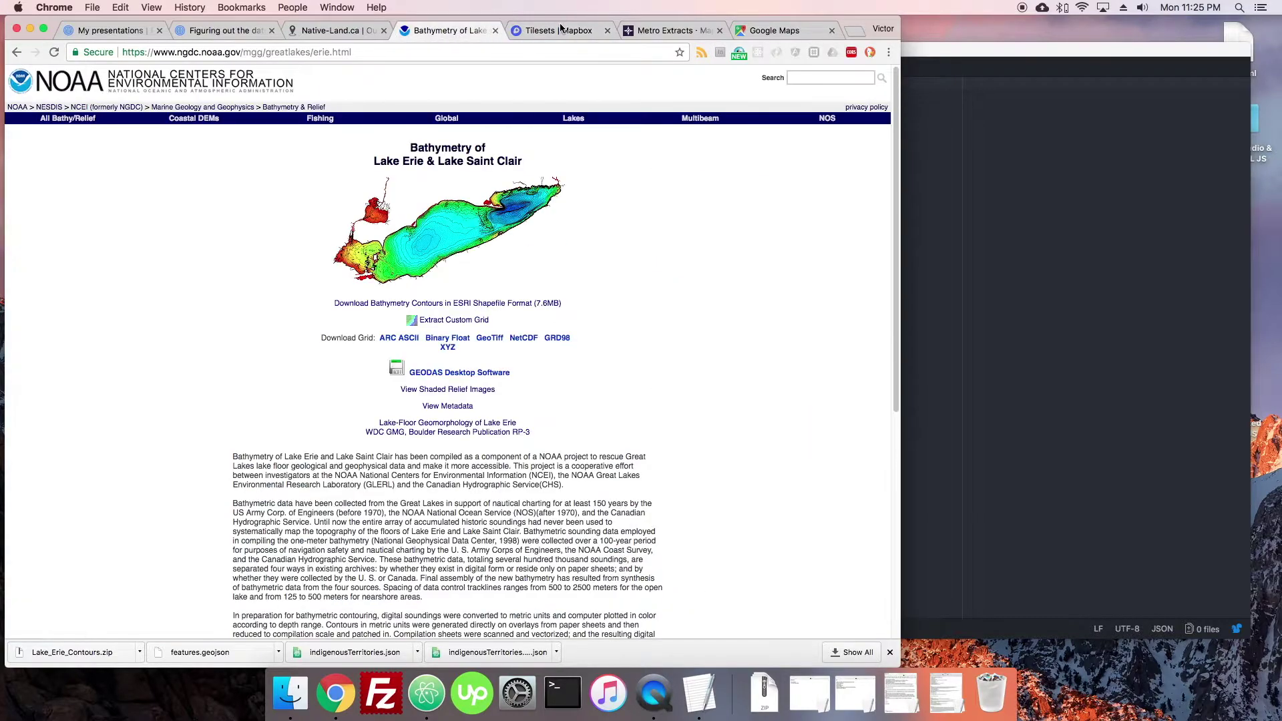
click(560, 30)
scroll(604, 408, up, 3)
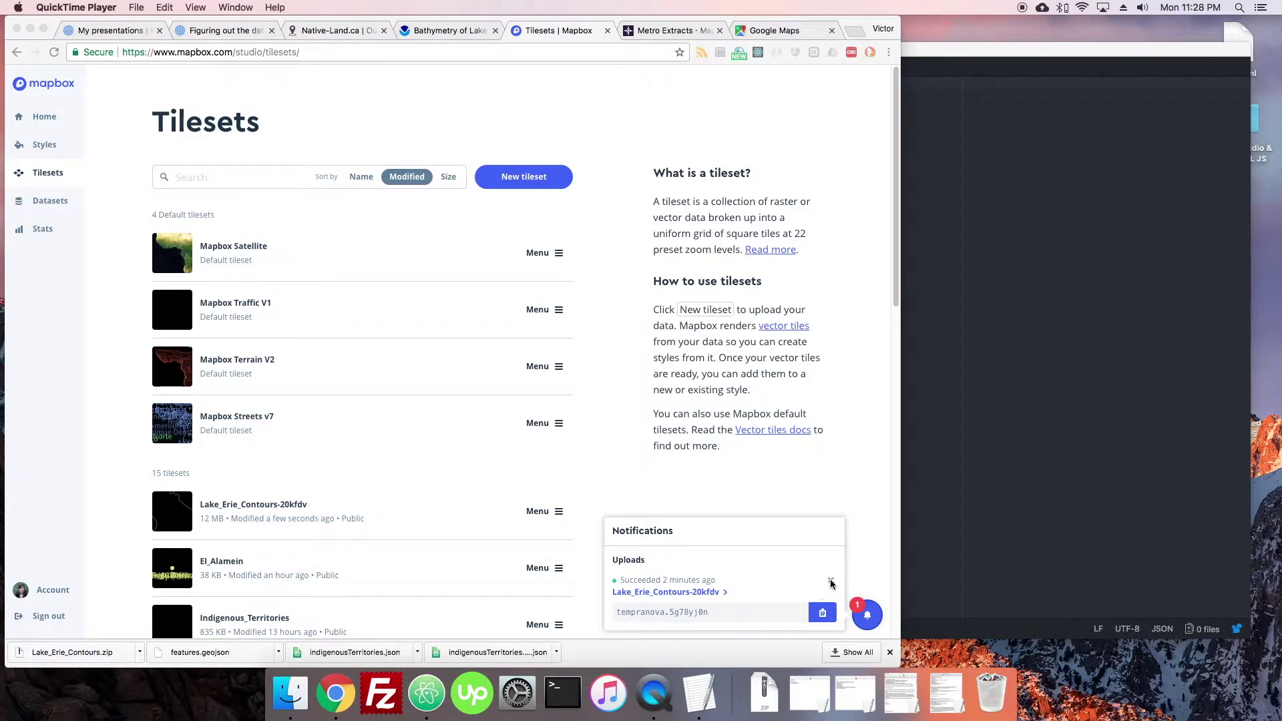
click(831, 583)
Step: Dismiss the upload notification and open the Lake_Erie_Contours-20kfdv tileset details
click(832, 582)
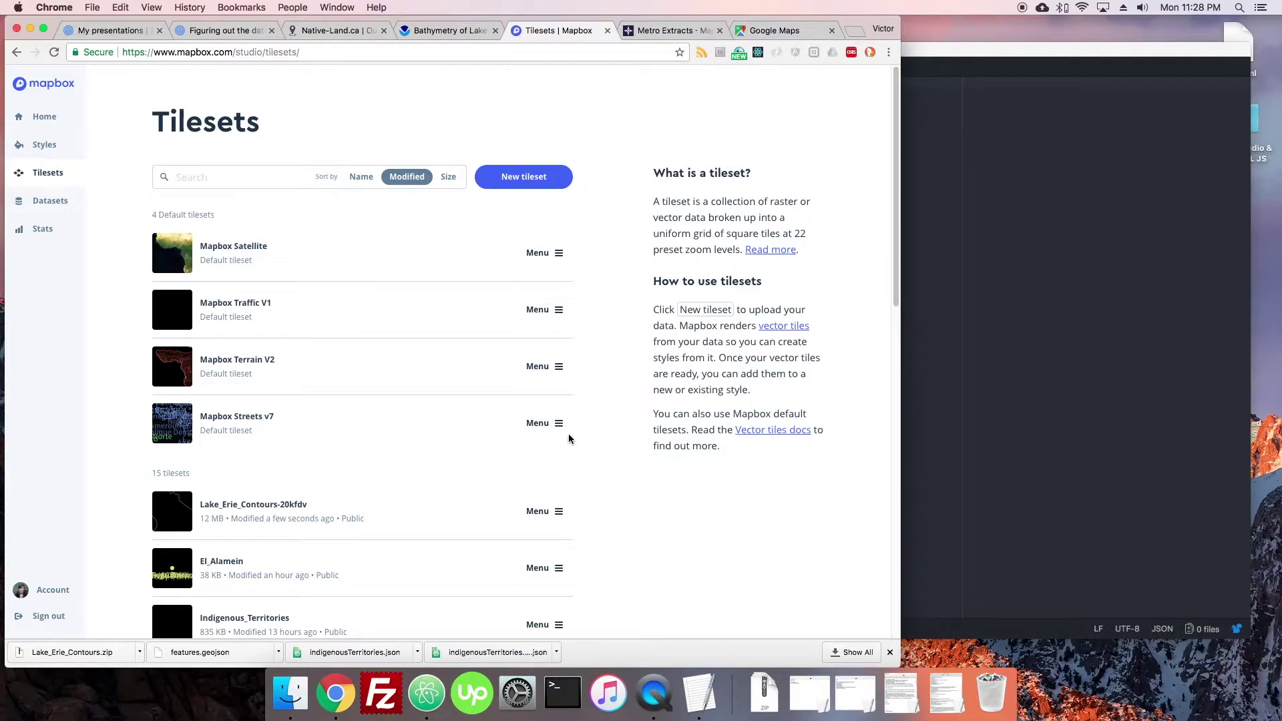
scroll(289, 324, down, 4)
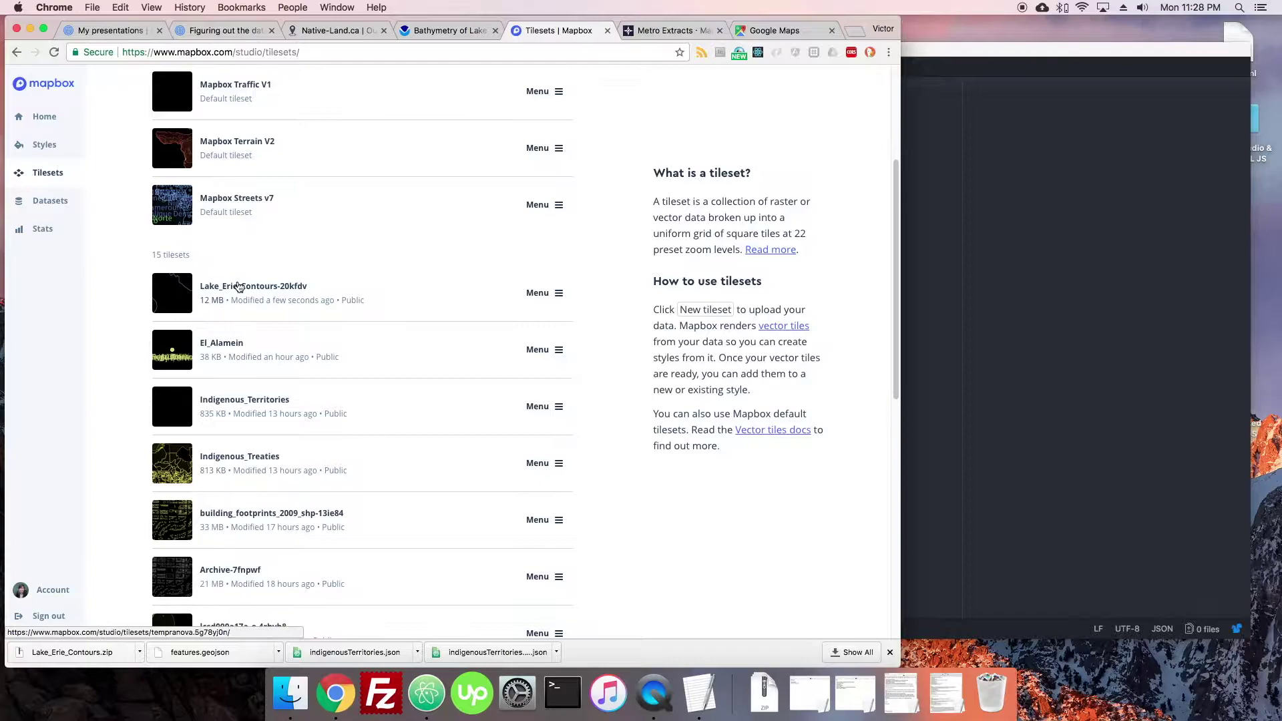
click(238, 287)
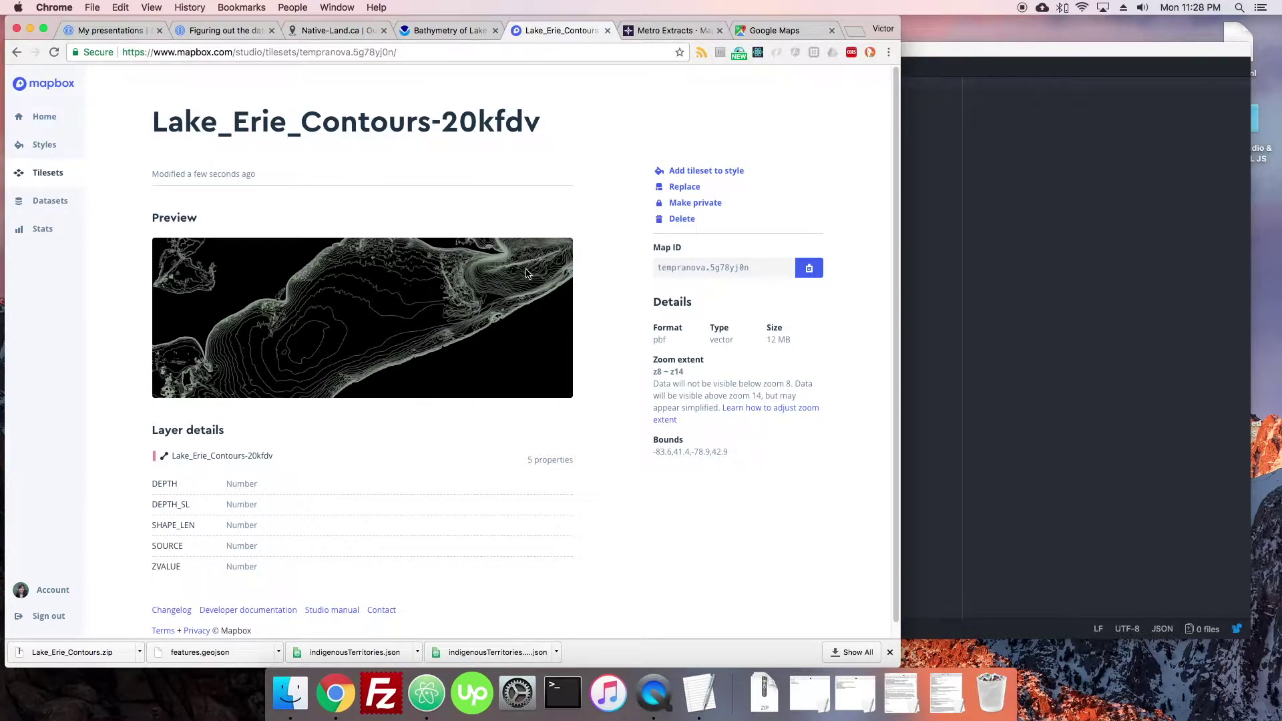
Step: Review the layer fields, noting DEPTH_SL and SHAPE_LEN are Number types
scroll(217, 462, down, 1)
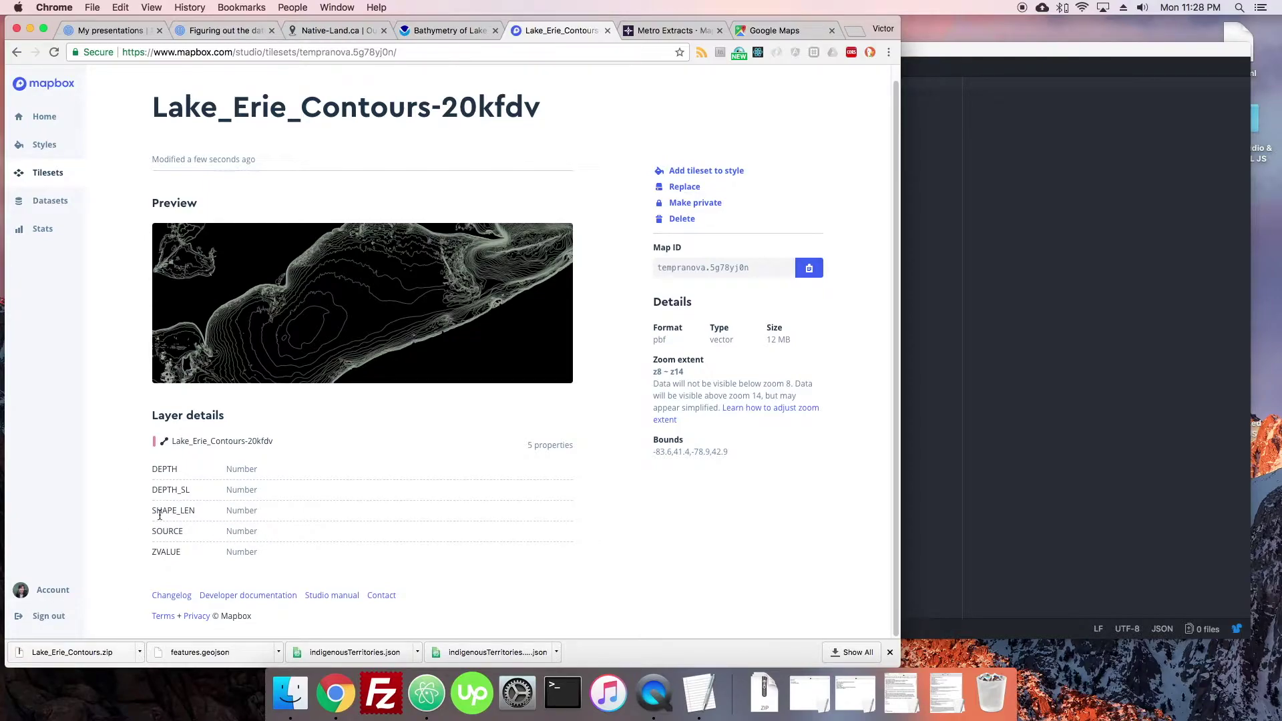
drag(225, 494, 264, 493)
click(226, 505)
drag(223, 513, 266, 513)
click(223, 443)
Step: Browse the Styles list, then reopen Lake_Erie_Contours-20kfdv from the Tilesets list
click(45, 146)
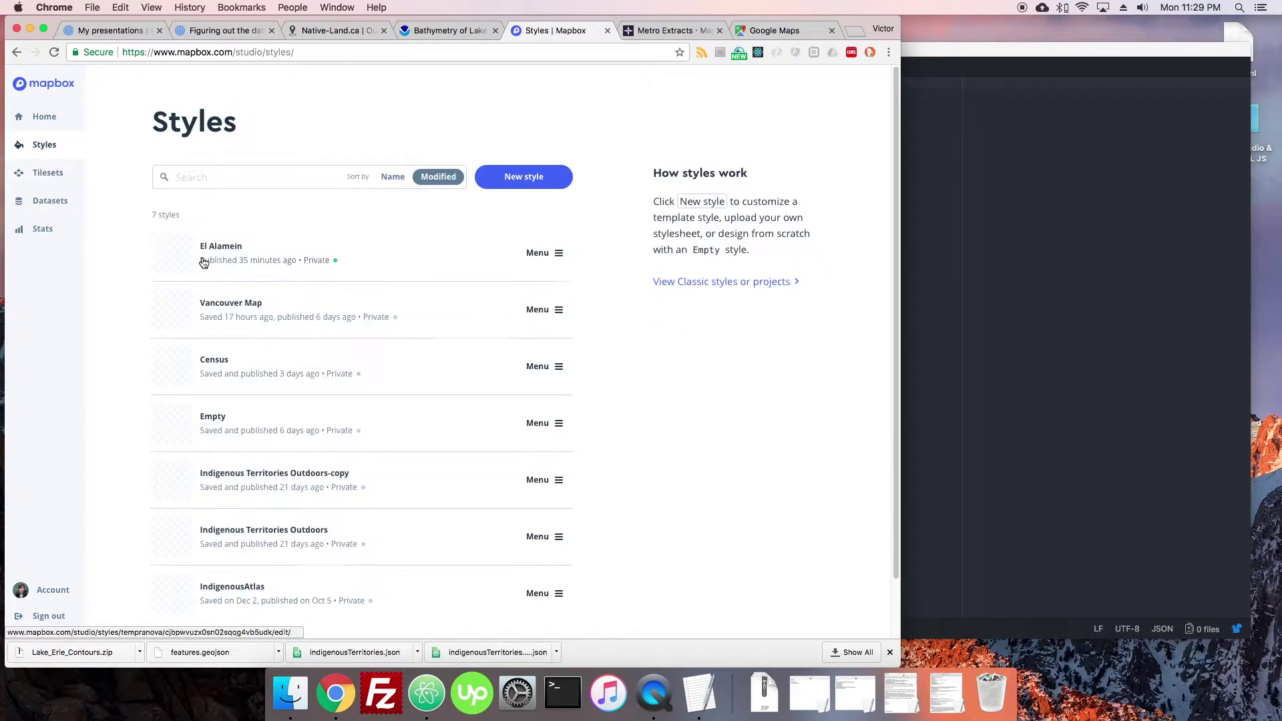
scroll(126, 338, down, 2)
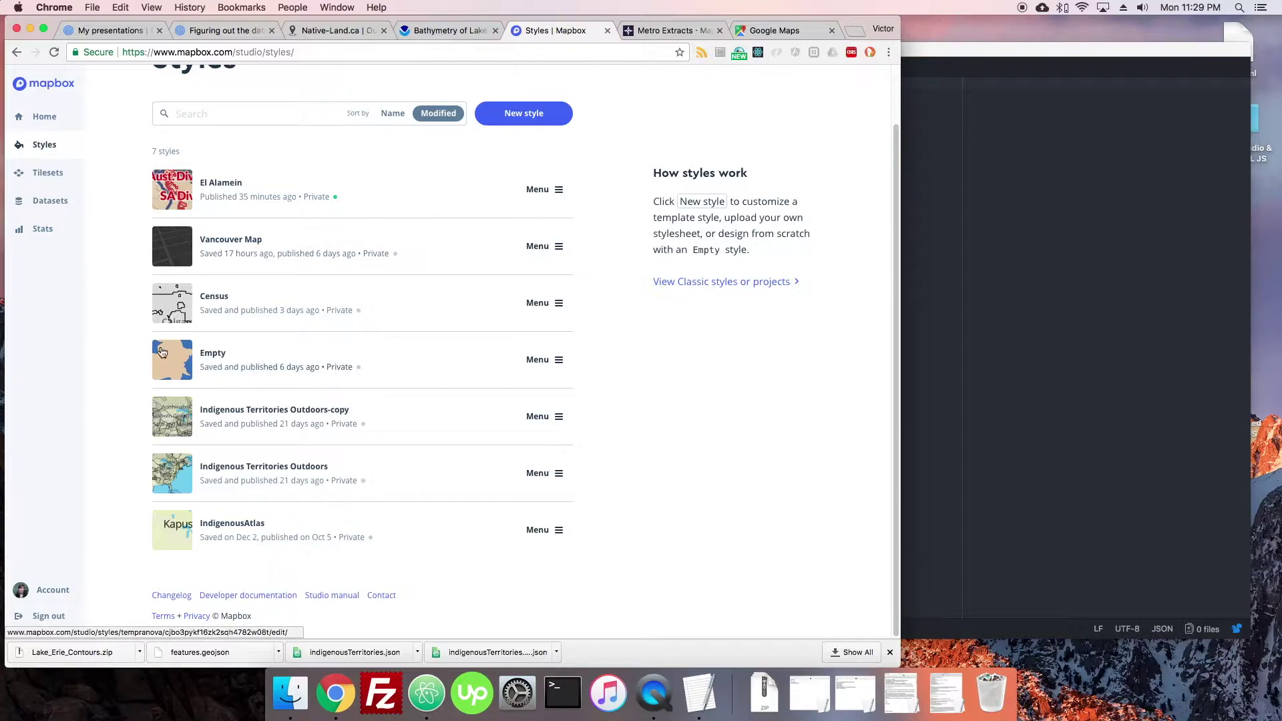
scroll(141, 351, up, 2)
scroll(141, 350, down, 2)
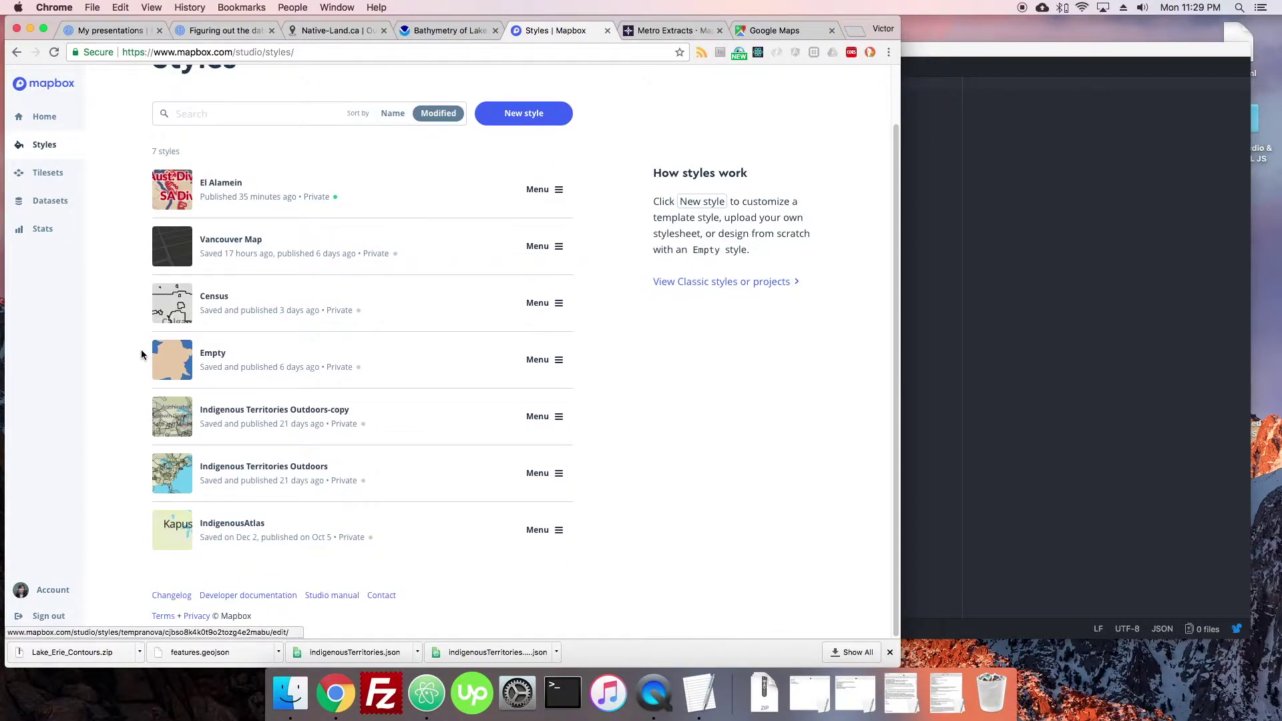
scroll(142, 353, up, 2)
click(47, 173)
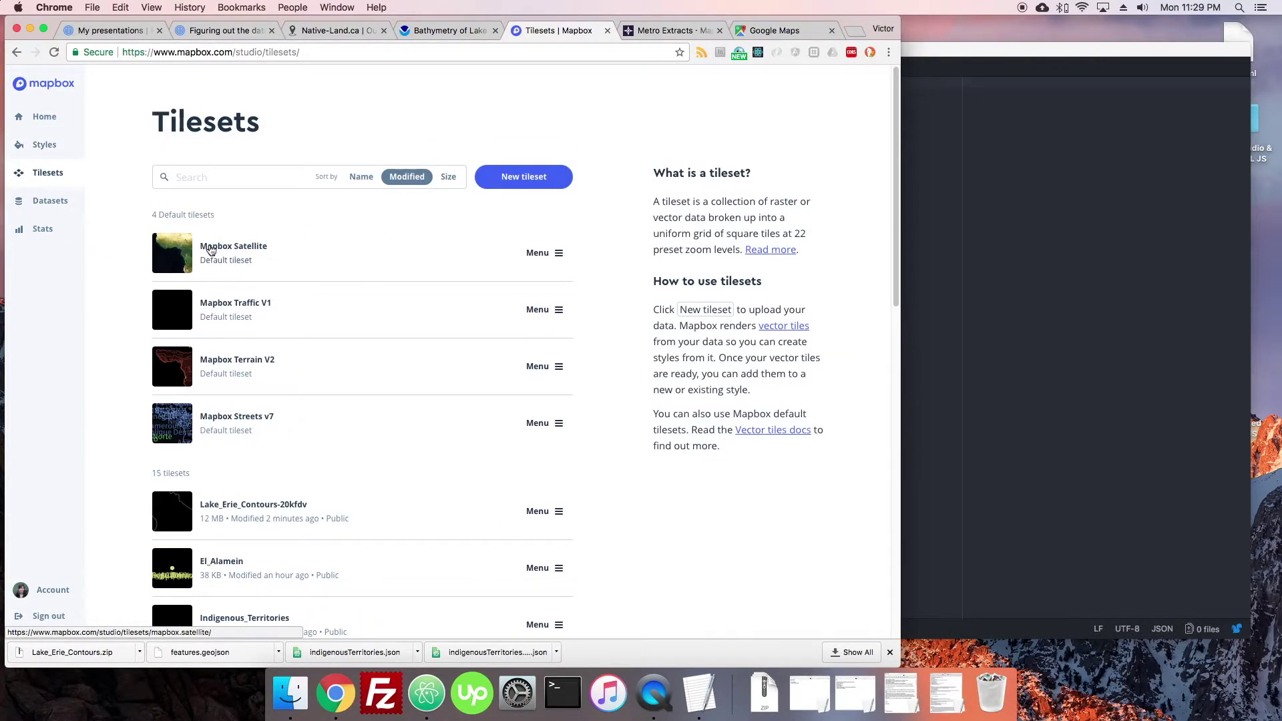
scroll(209, 249, down, 3)
click(261, 405)
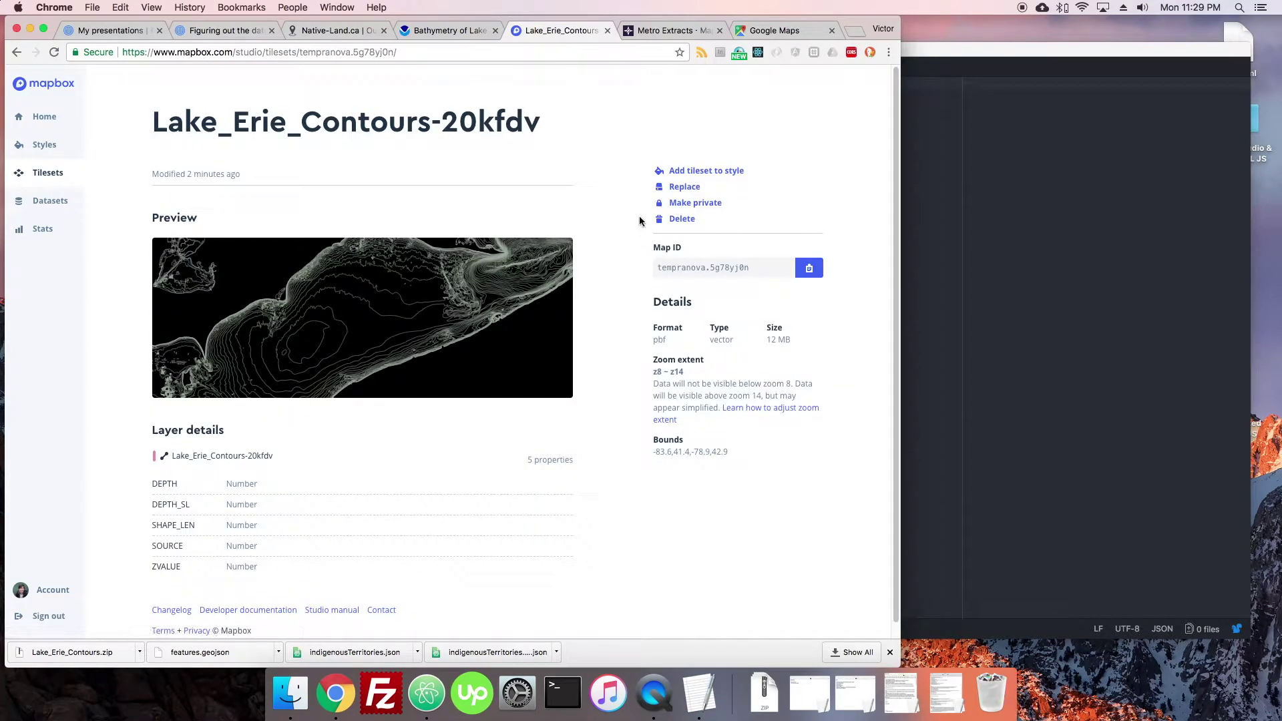
Step: Add the tileset to a new style named 'Course'
click(679, 172)
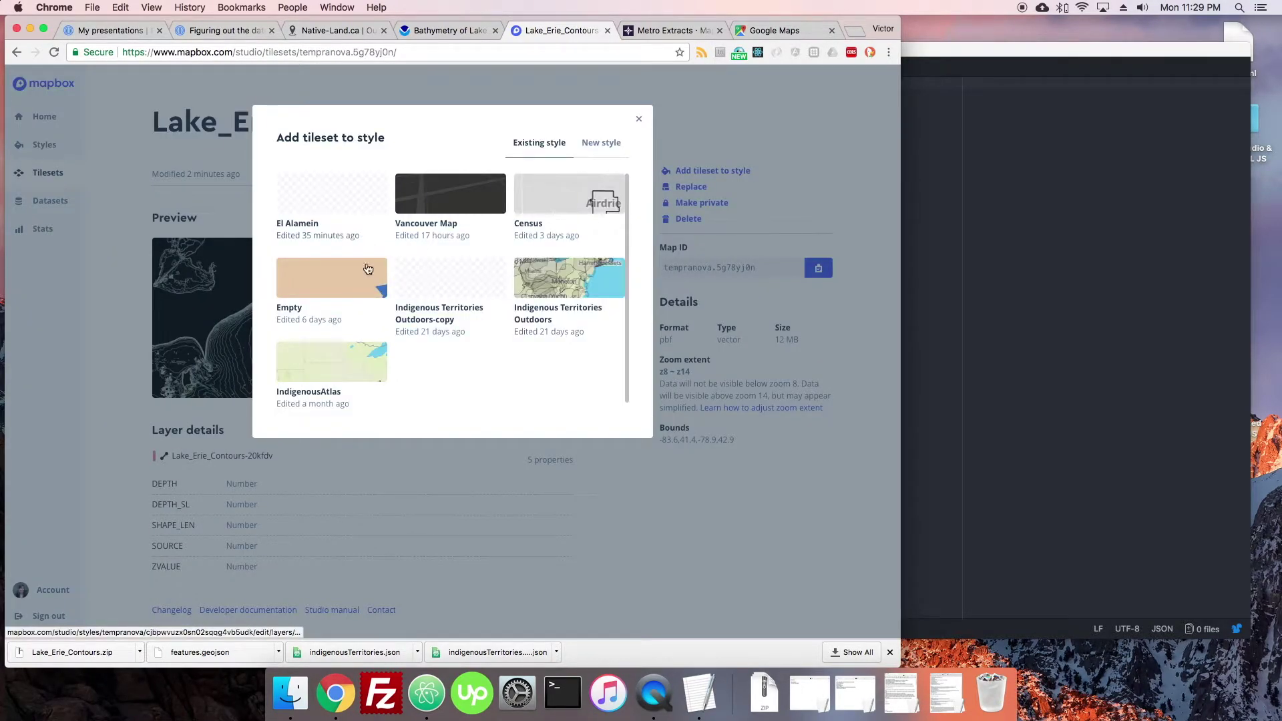
click(600, 143)
double_click(329, 206)
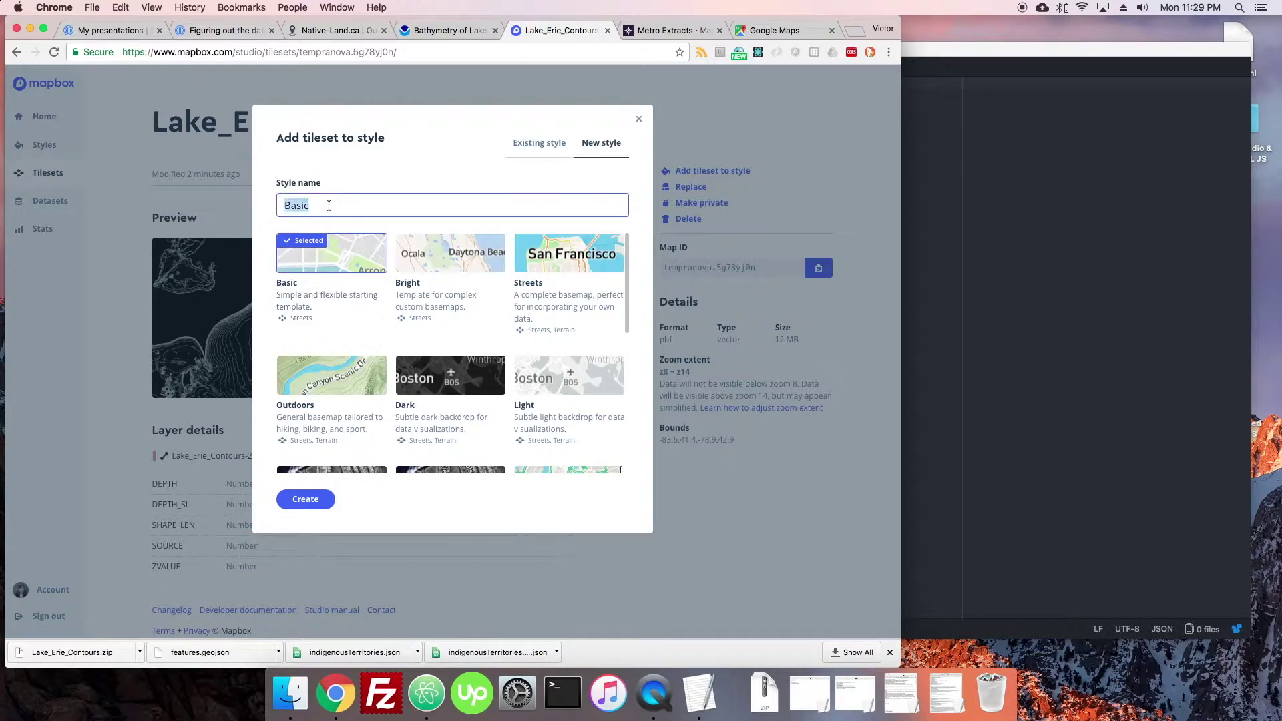
text(Course)
Step: Base the Course style on the Outdoors template and create it
scroll(367, 292, down, 1)
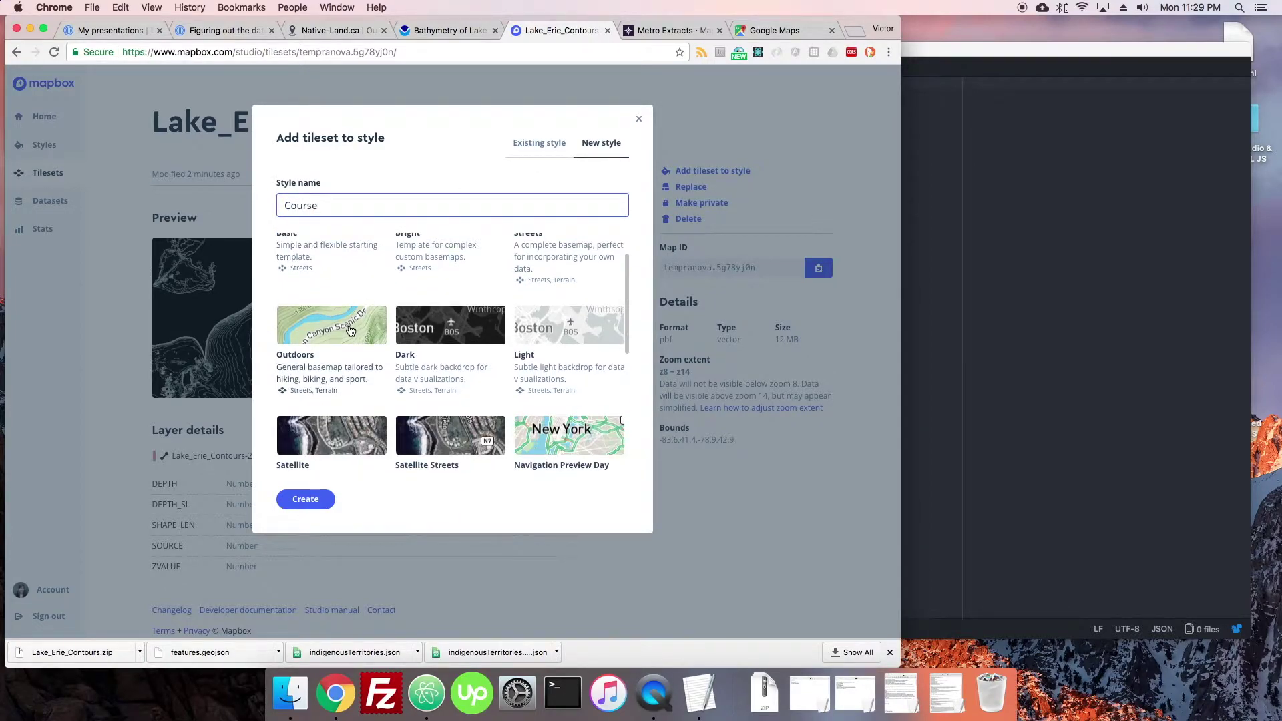
click(352, 322)
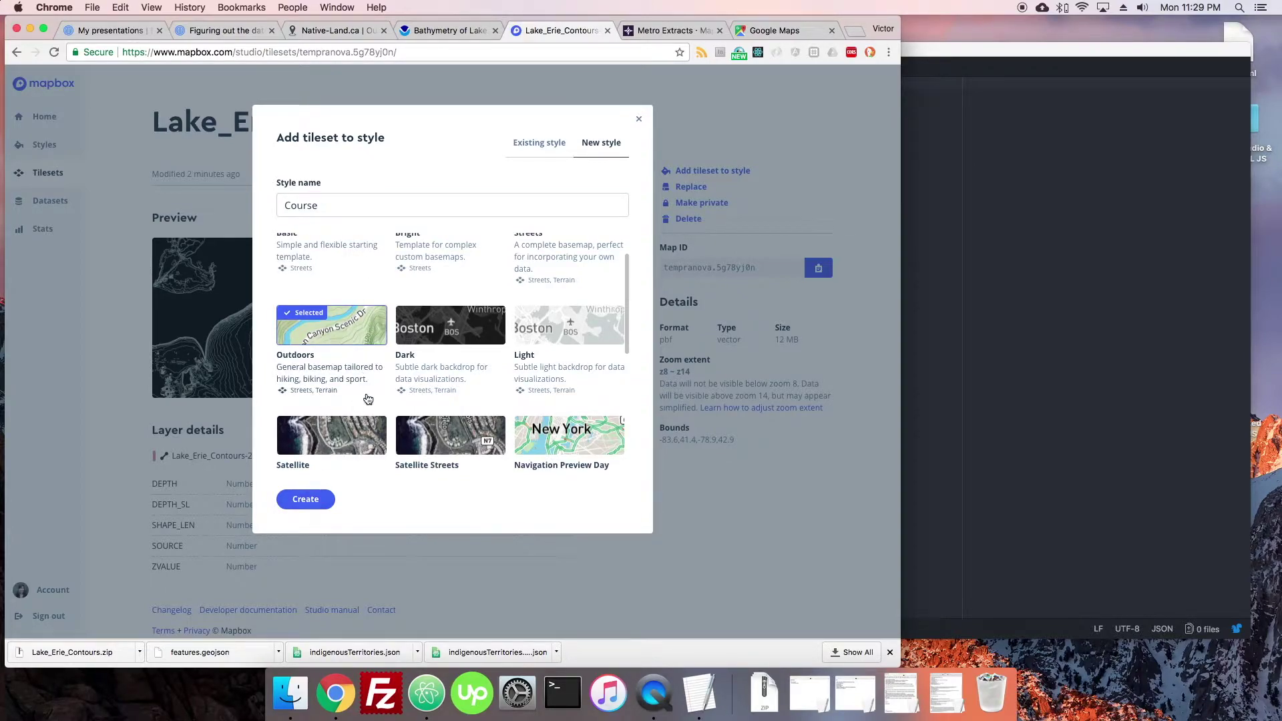
scroll(367, 399, down, 2)
scroll(368, 399, down, 2)
drag(626, 381, 621, 318)
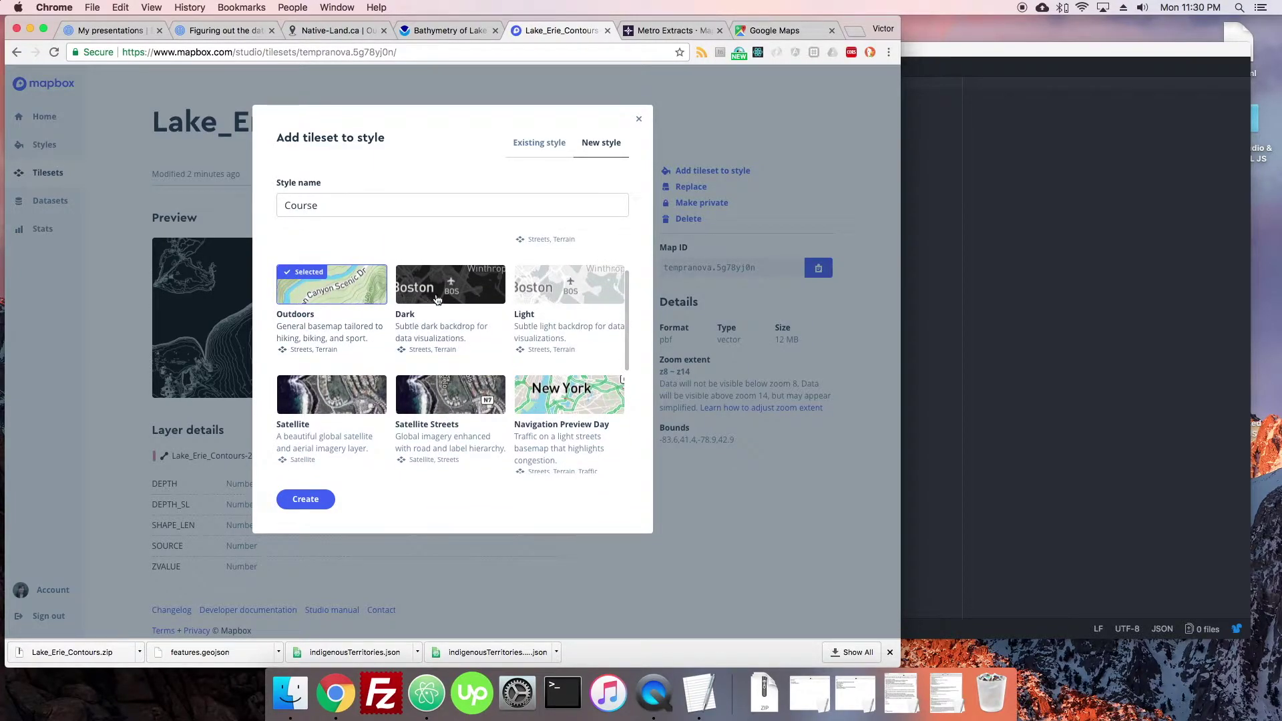
scroll(626, 313, up, 3)
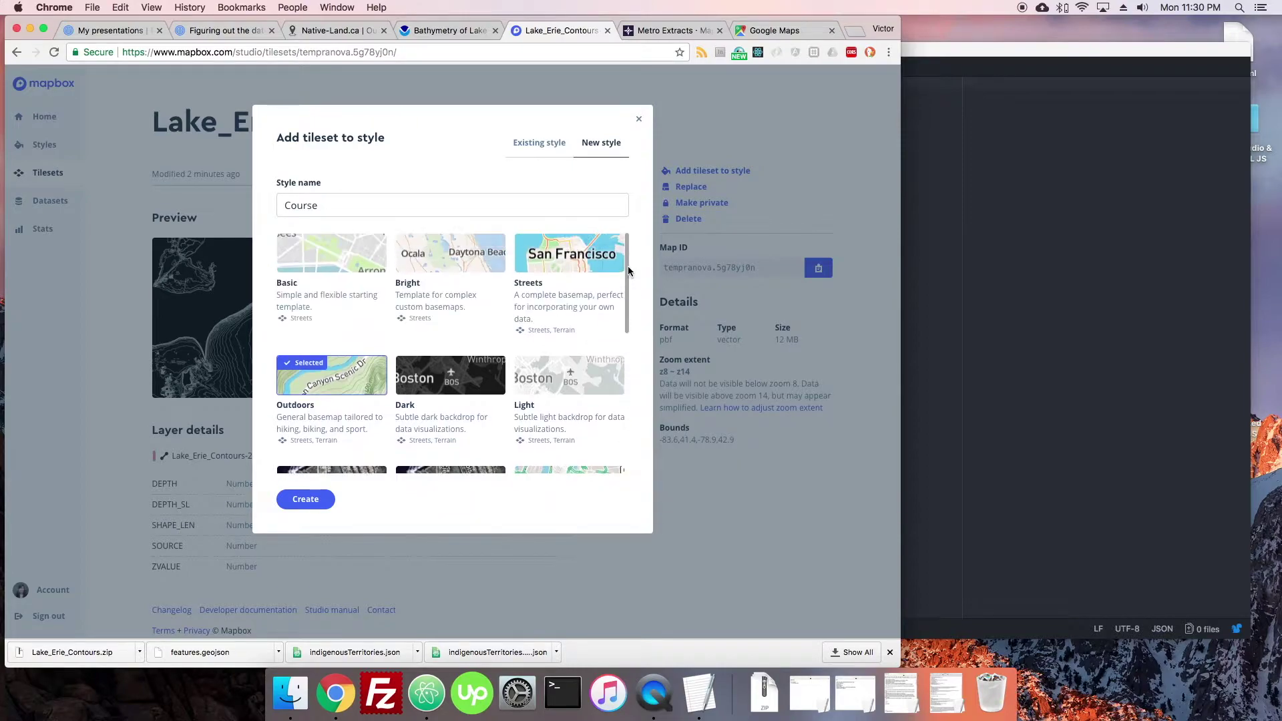
scroll(626, 313, down, 3)
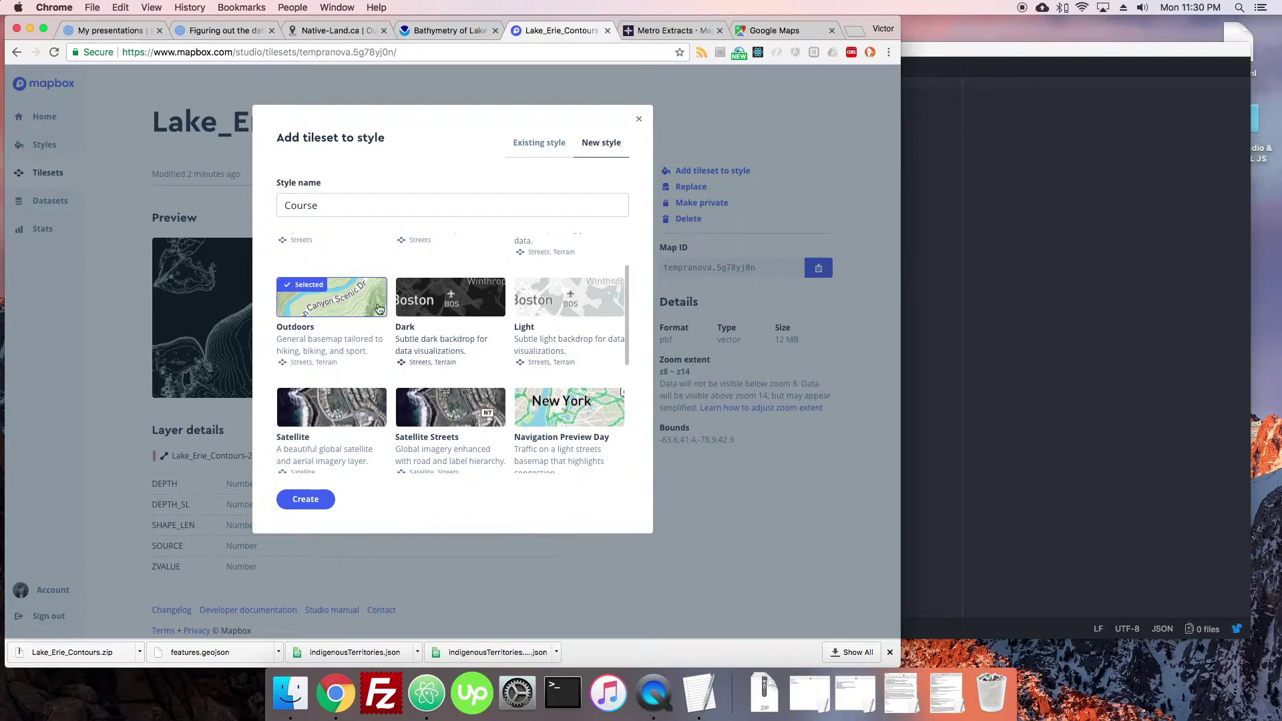
scroll(626, 300, down, 1)
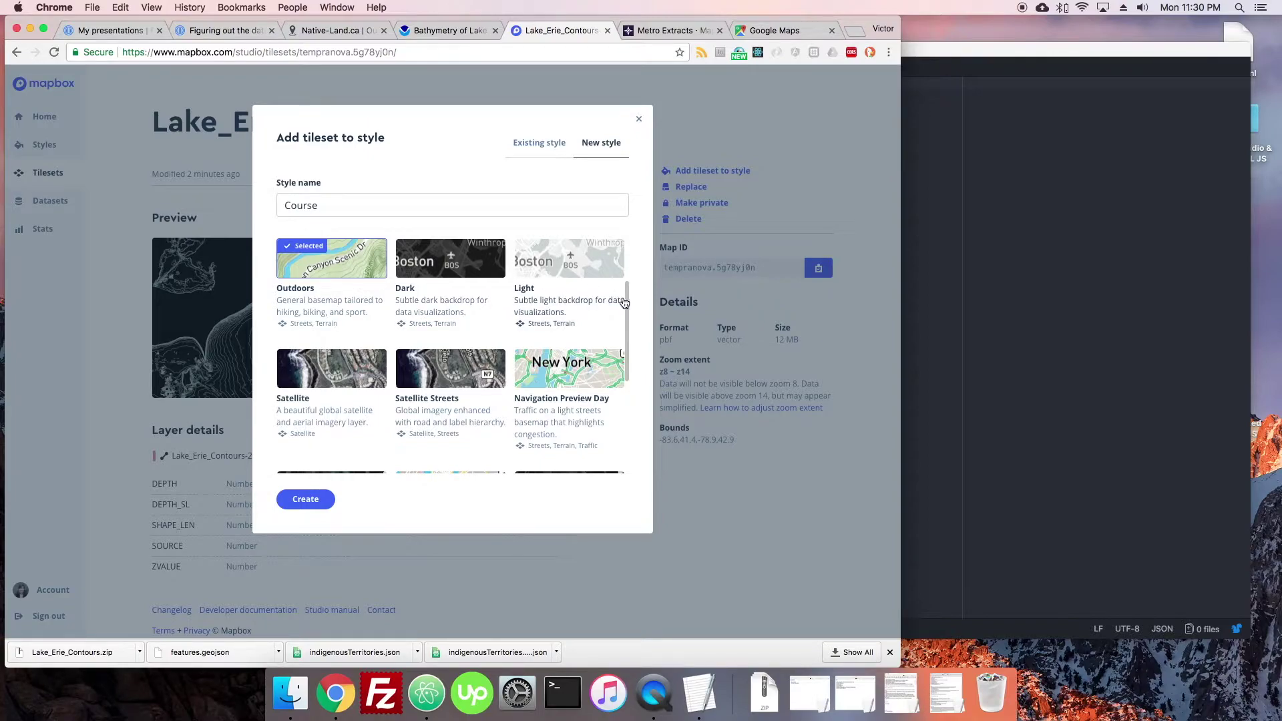
scroll(629, 321, down, 2)
scroll(627, 342, up, 4)
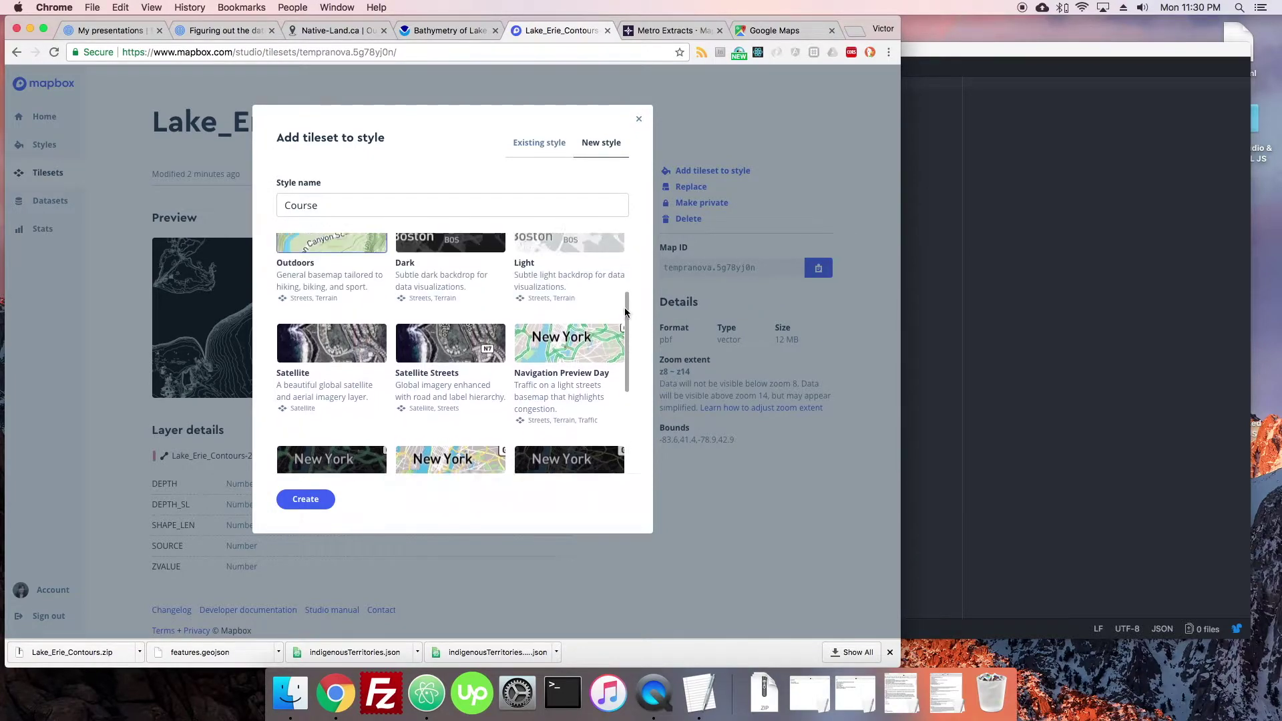
scroll(621, 351, down, 5)
scroll(616, 362, up, 5)
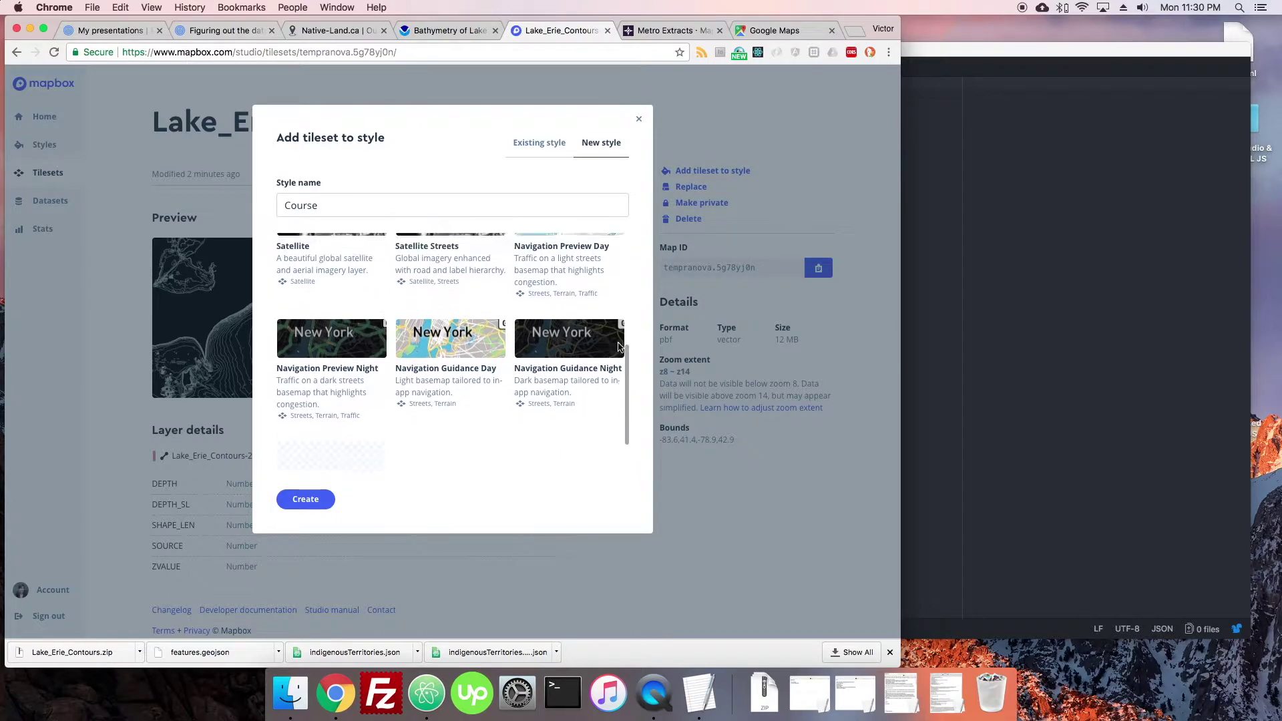
click(320, 502)
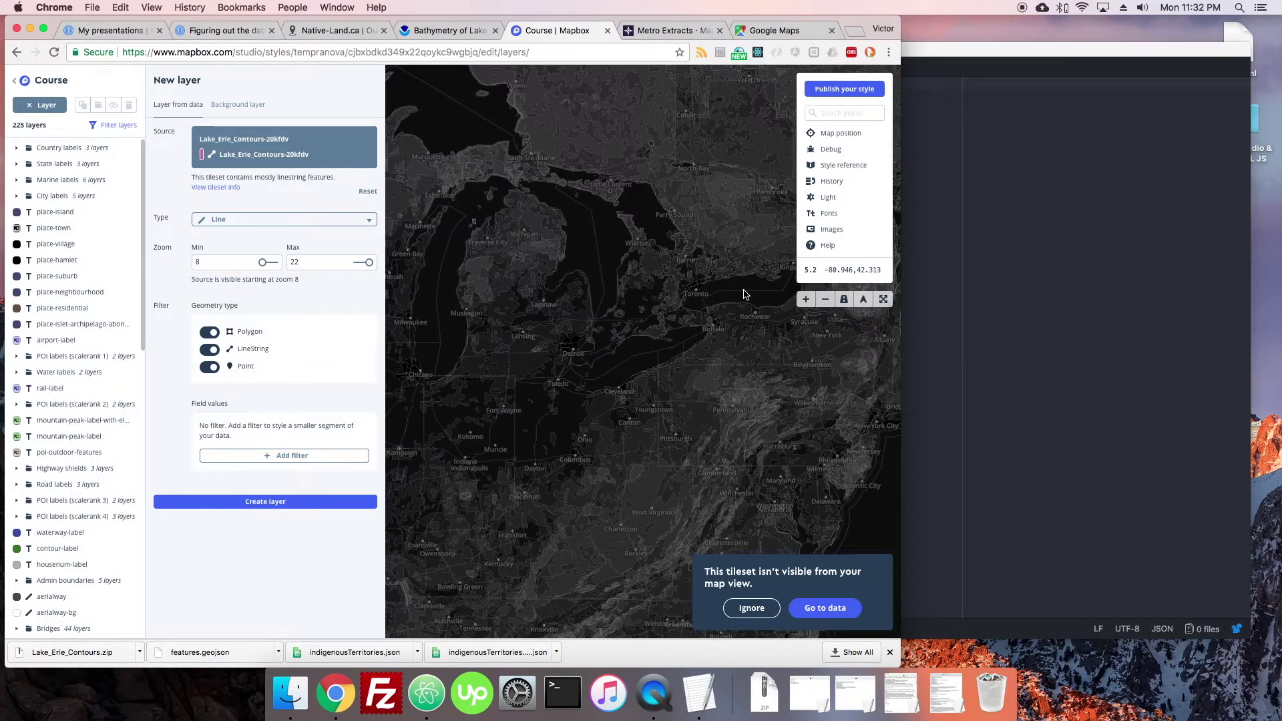
Step: Pan and zoom the map to bring the pink Lake Erie contours into view
drag(747, 297, 684, 287)
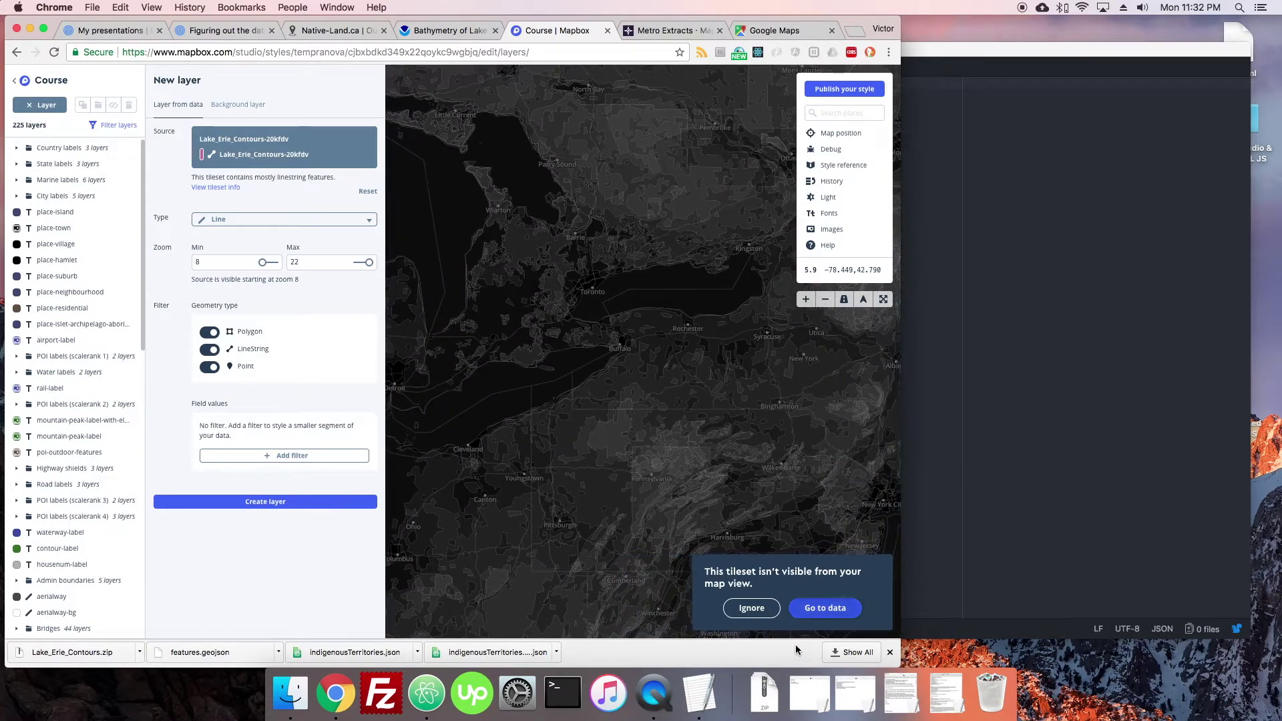
scroll(681, 290, up, 3)
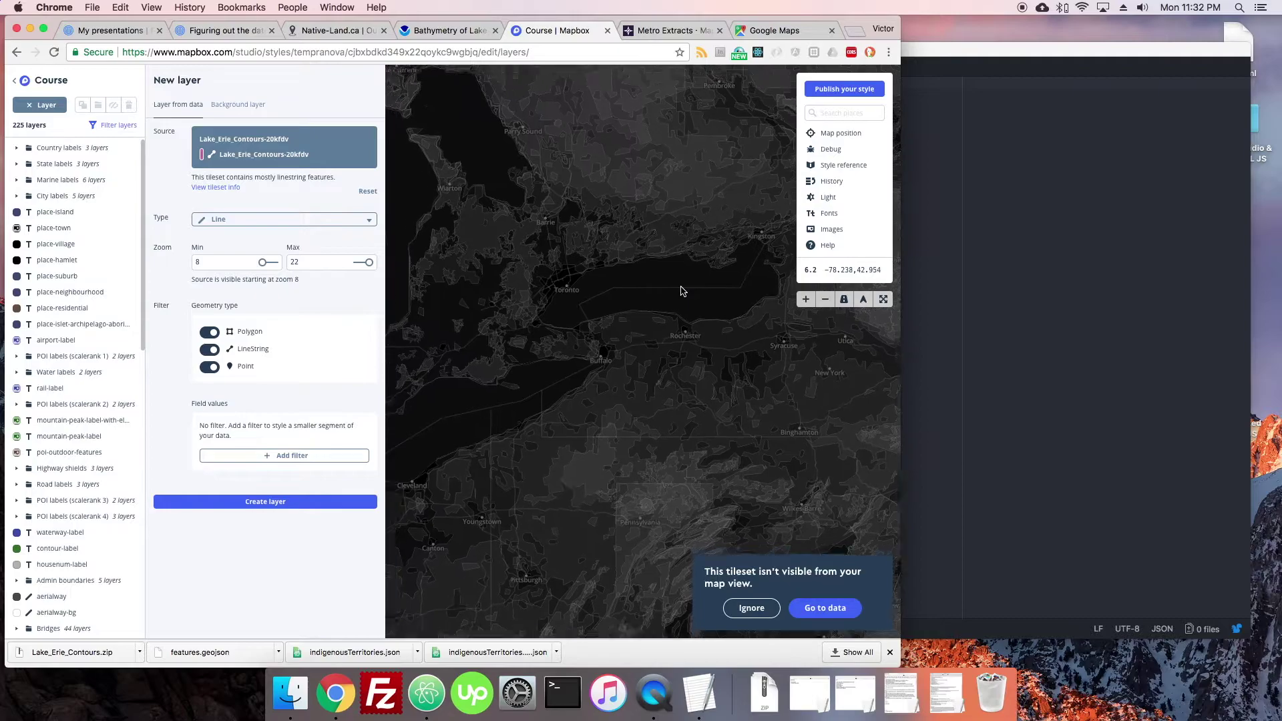
scroll(678, 300, up, 5)
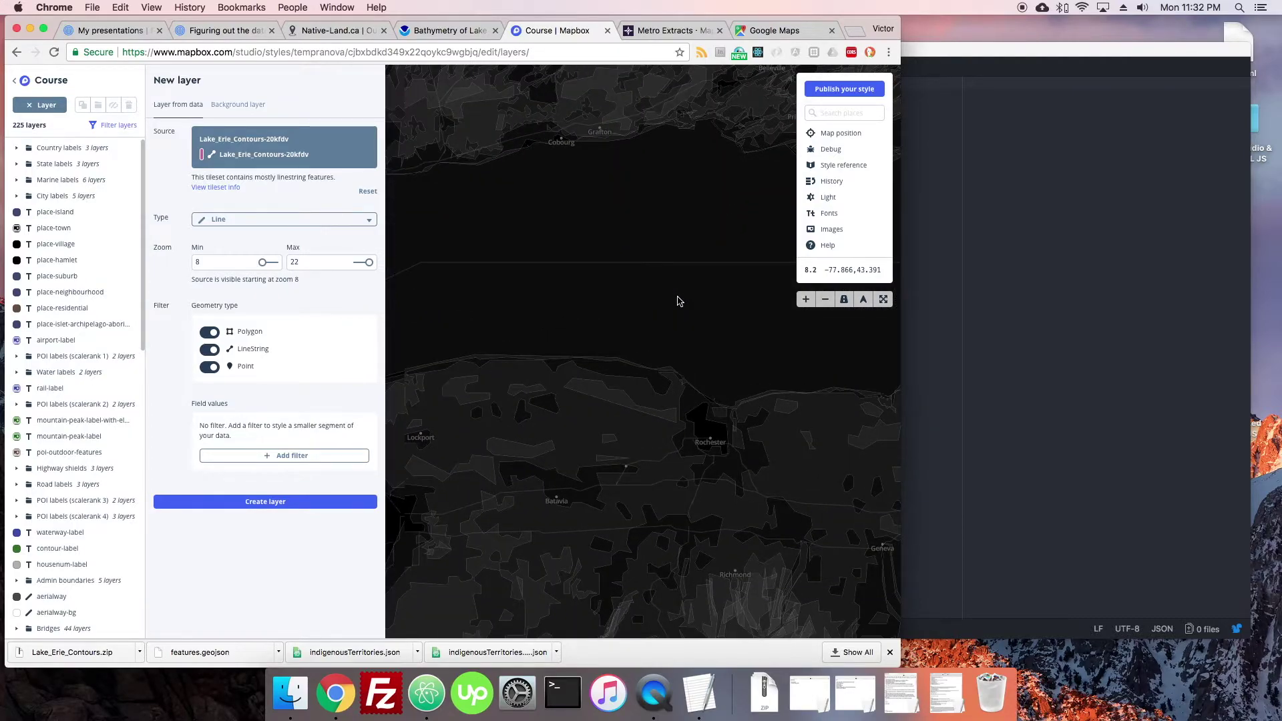
scroll(678, 301, down, 7)
drag(523, 380, 637, 332)
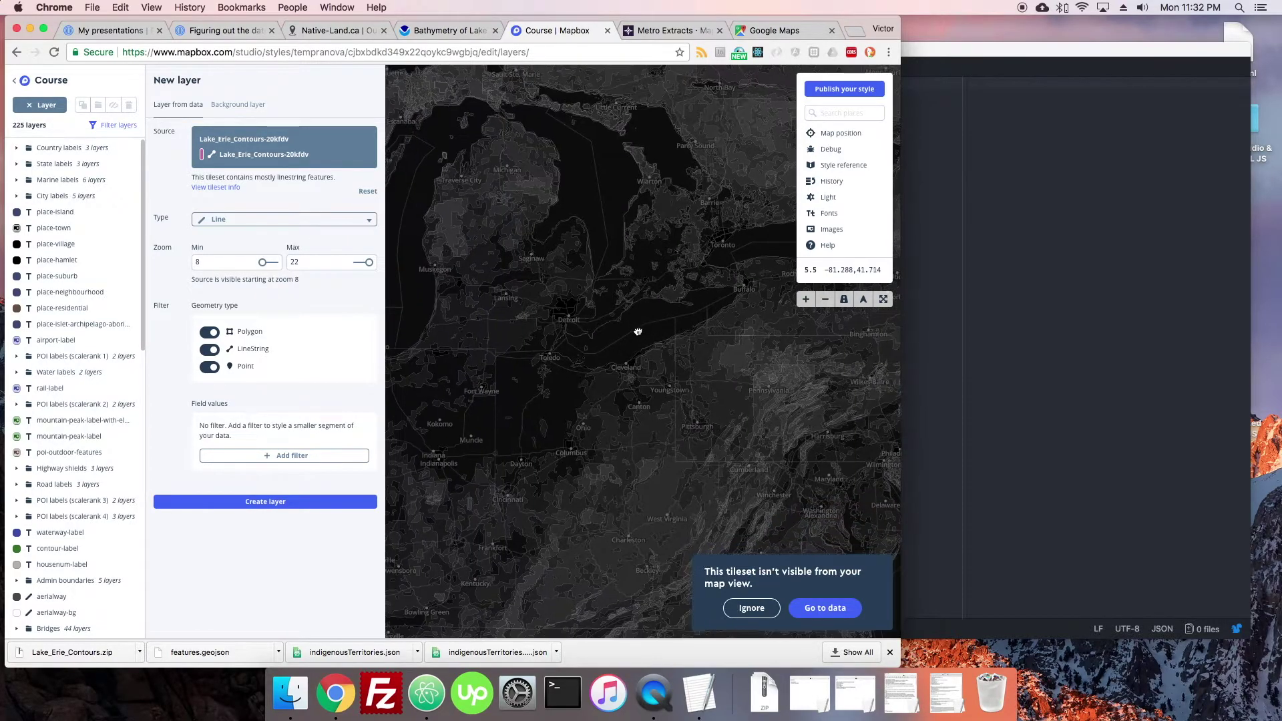
scroll(637, 332, up, 7)
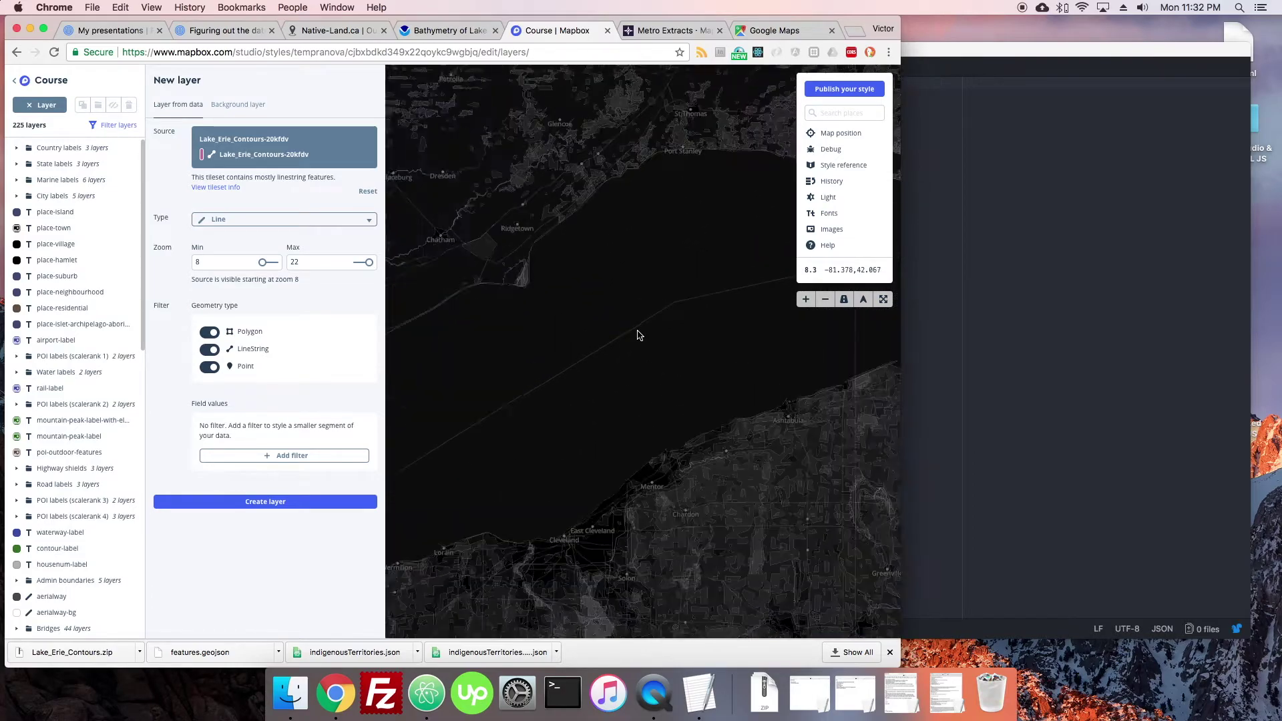
drag(635, 294, 469, 342)
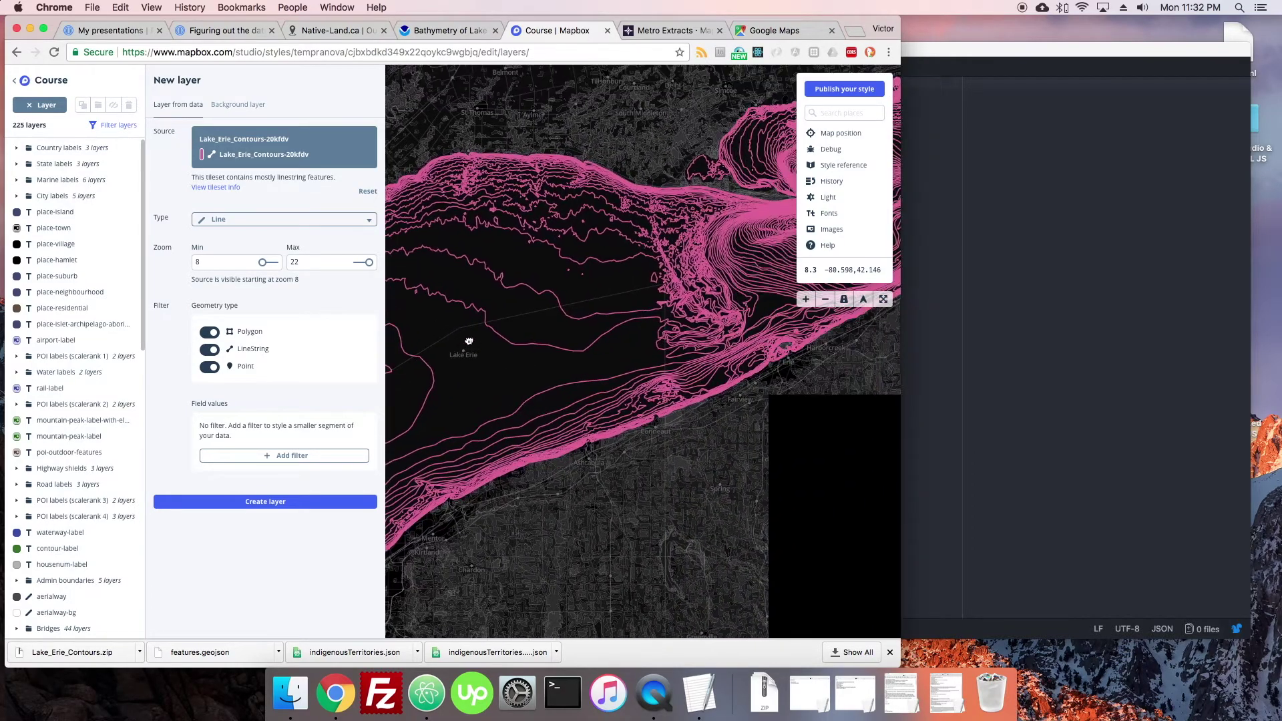
click(634, 271)
drag(635, 271, 547, 311)
drag(694, 253, 606, 297)
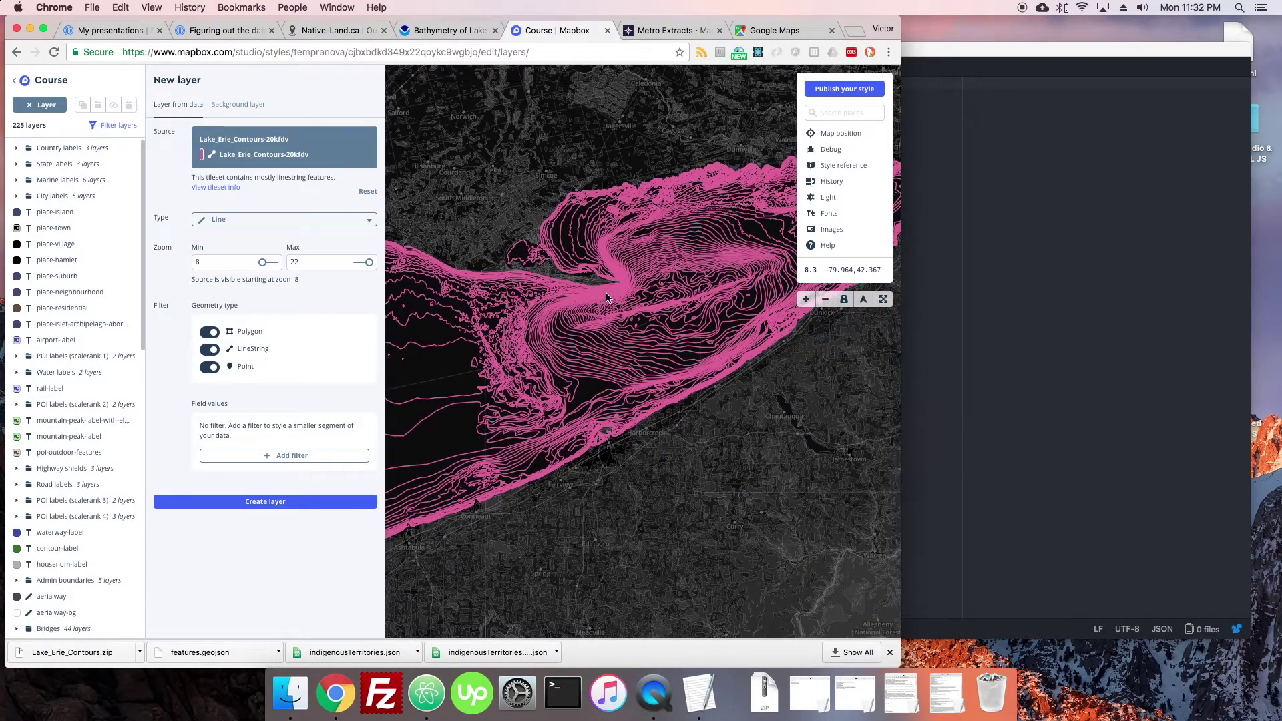
Step: Inspect the contour features, then create the lake-erie-contours-20kfdv line layer
scroll(606, 297, down, 3)
scroll(606, 297, up, 3)
click(607, 298)
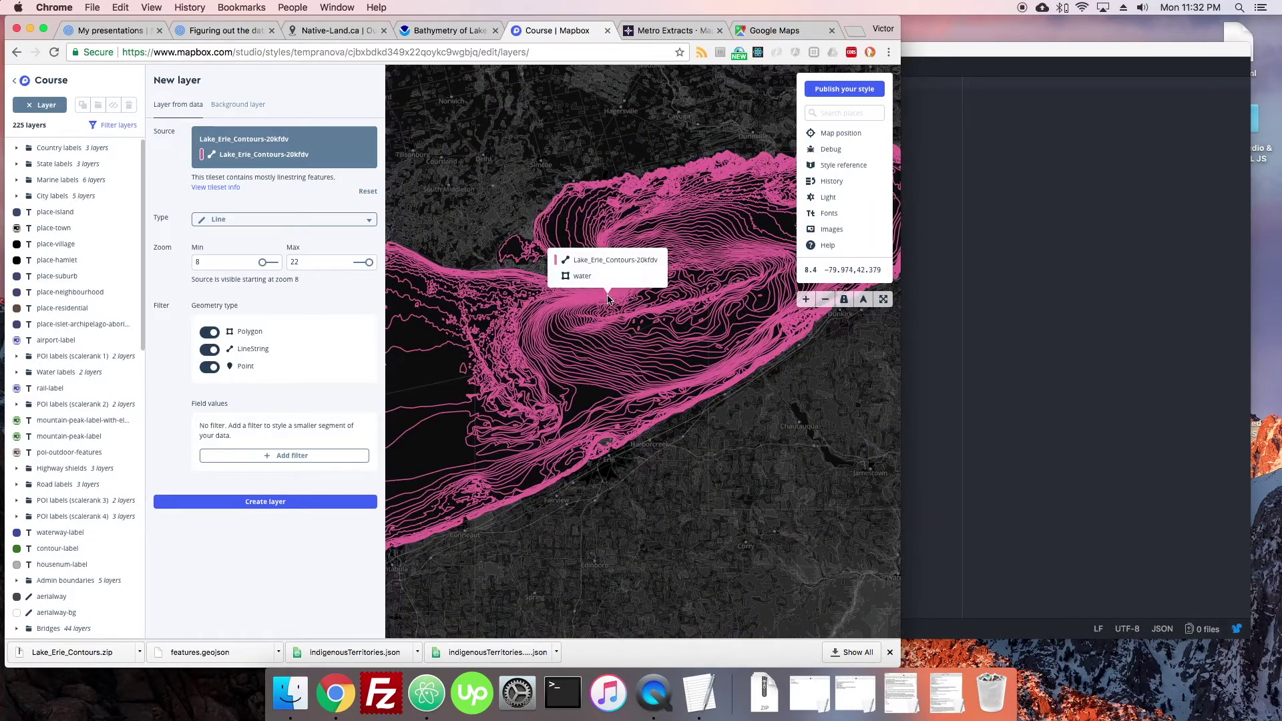
scroll(608, 299, down, 2)
scroll(607, 300, up, 5)
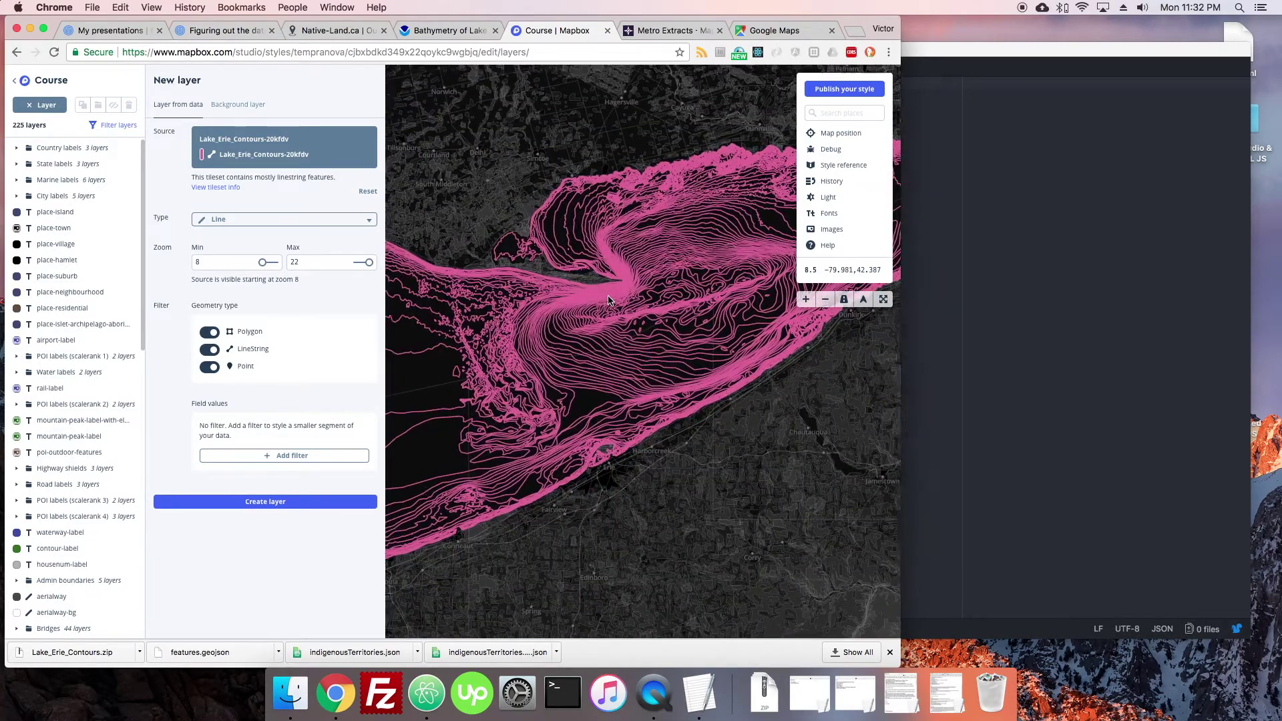
scroll(607, 301, up, 2)
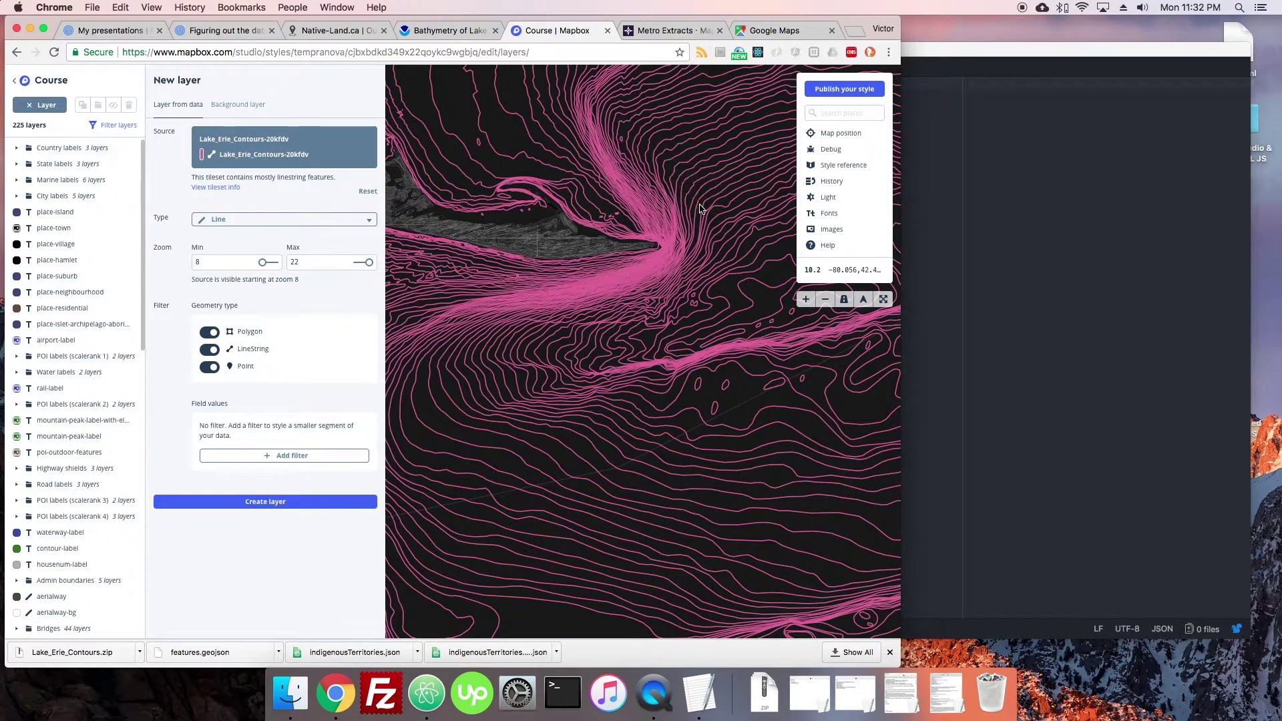
click(661, 293)
scroll(661, 293, down, 2)
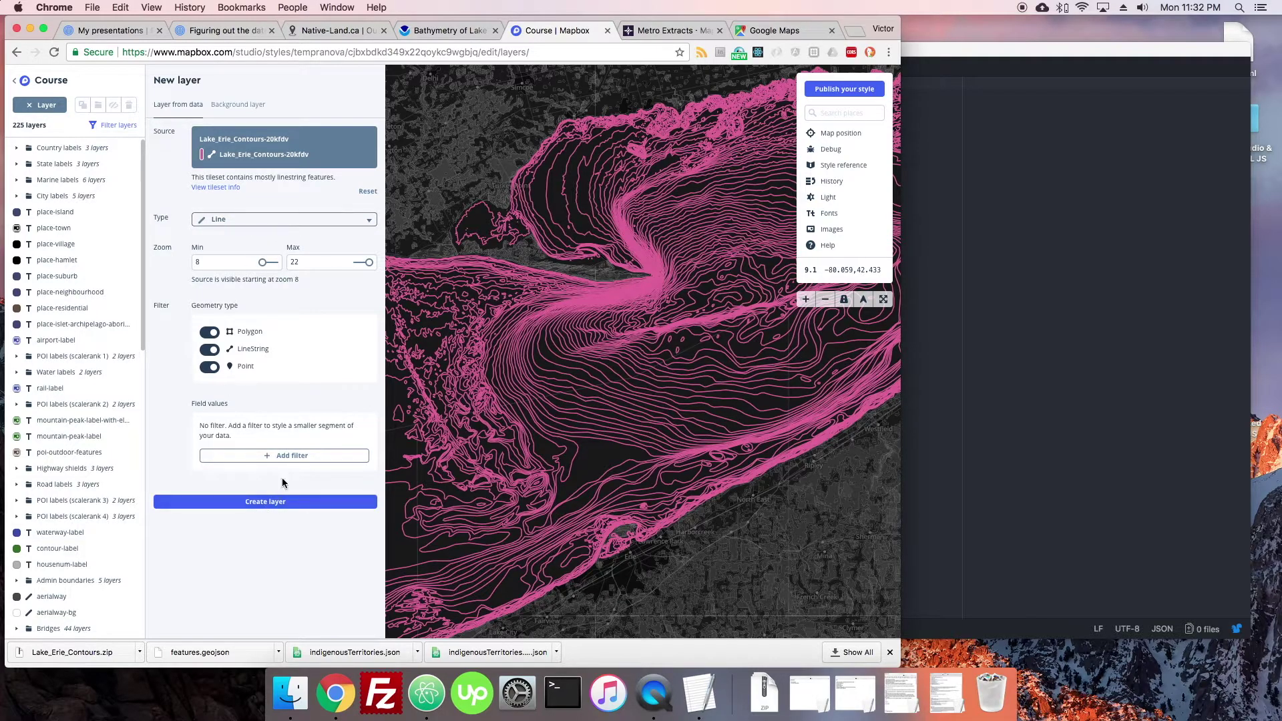
click(280, 500)
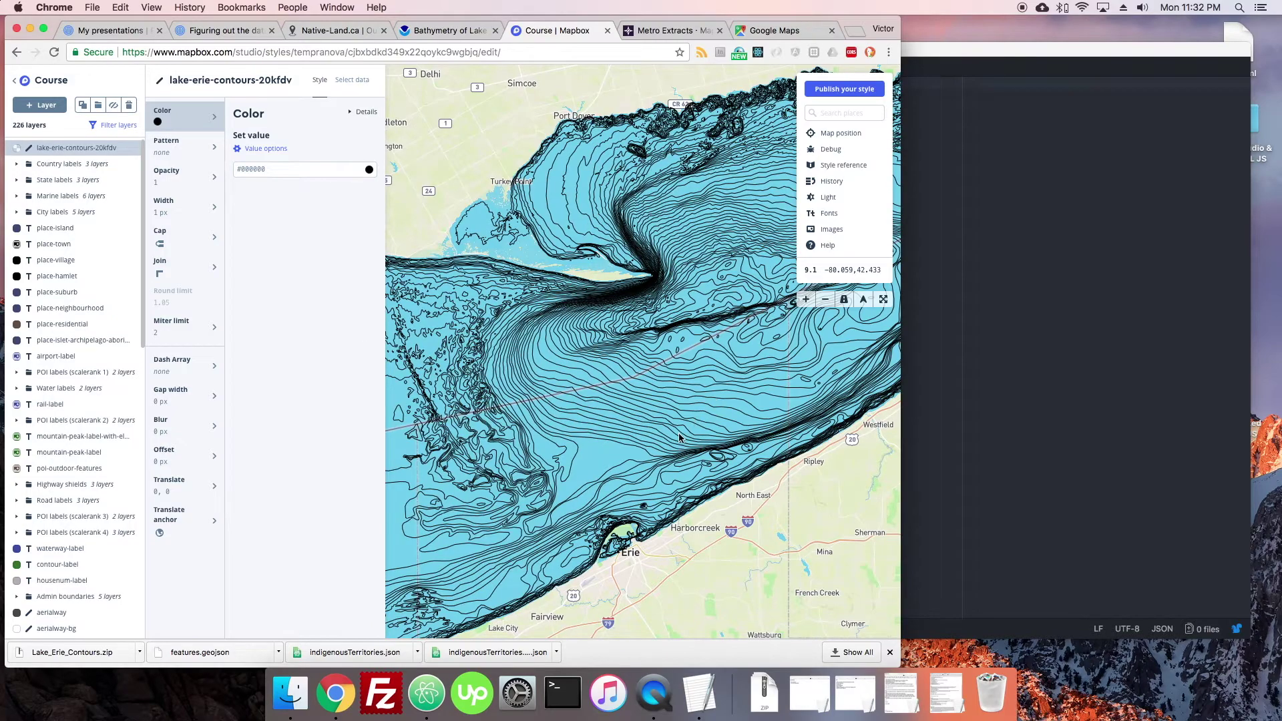
scroll(679, 437, down, 5)
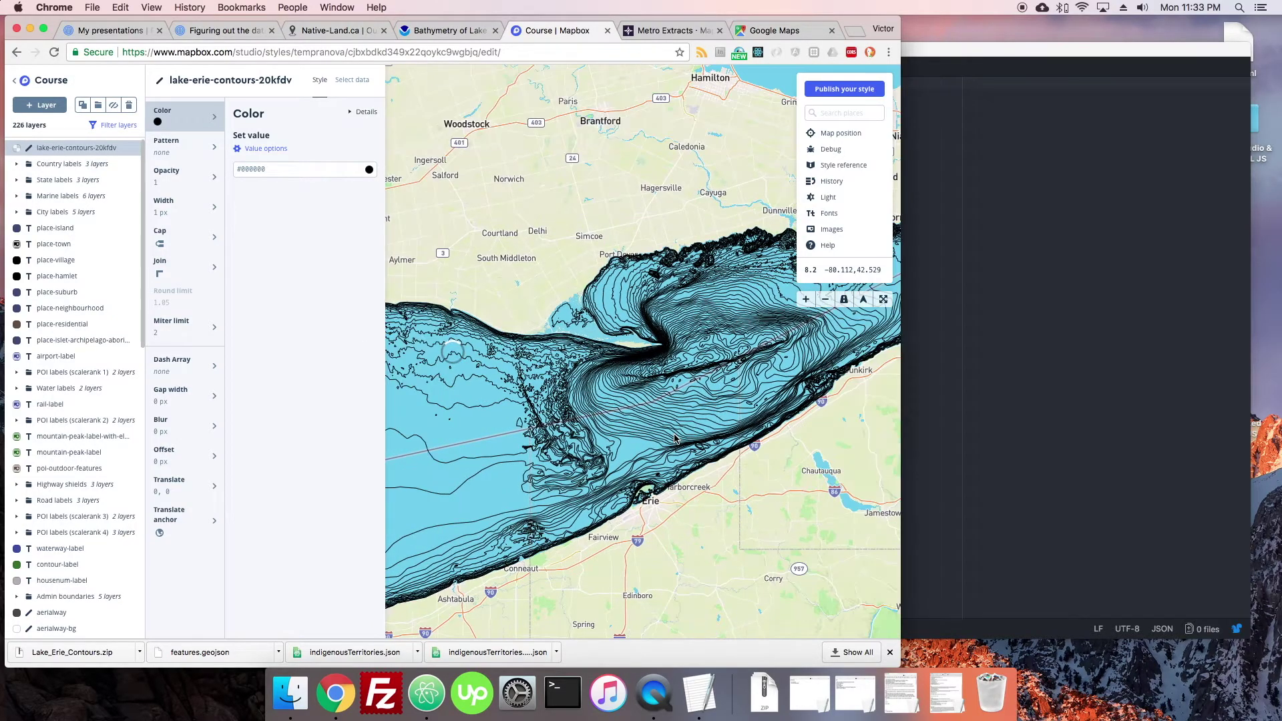
scroll(674, 438, down, 10)
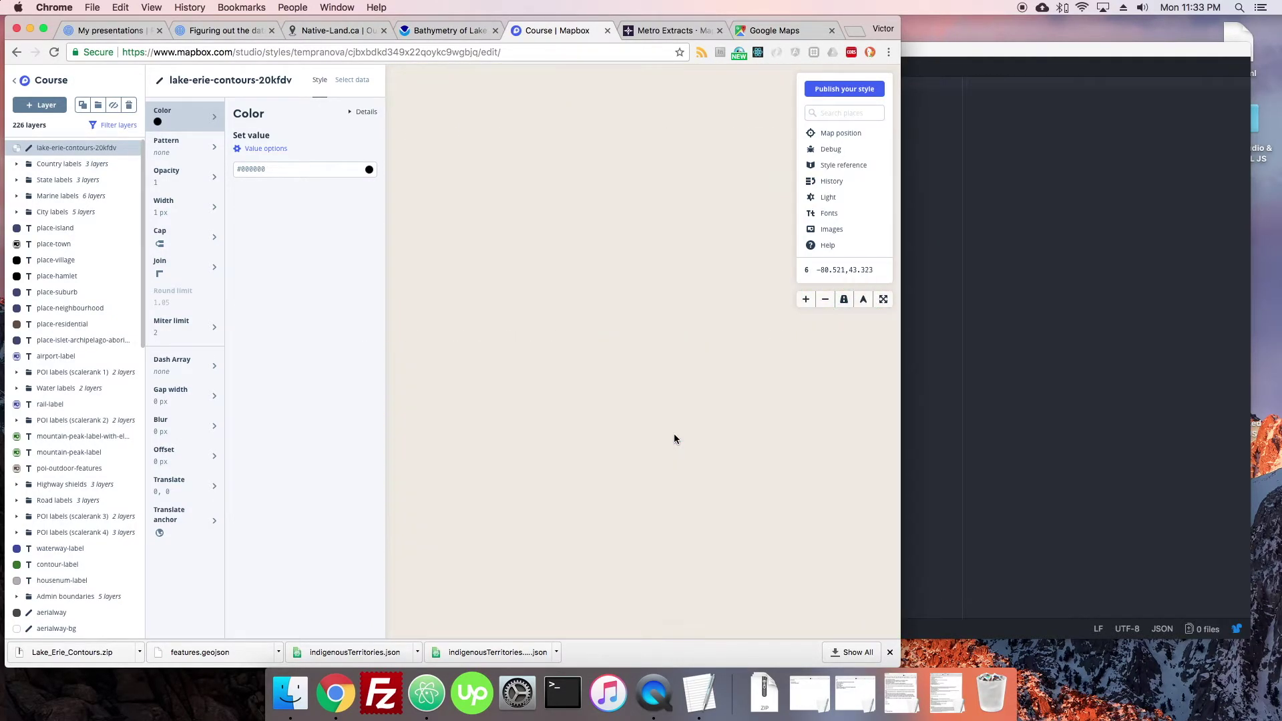
scroll(674, 438, up, 10)
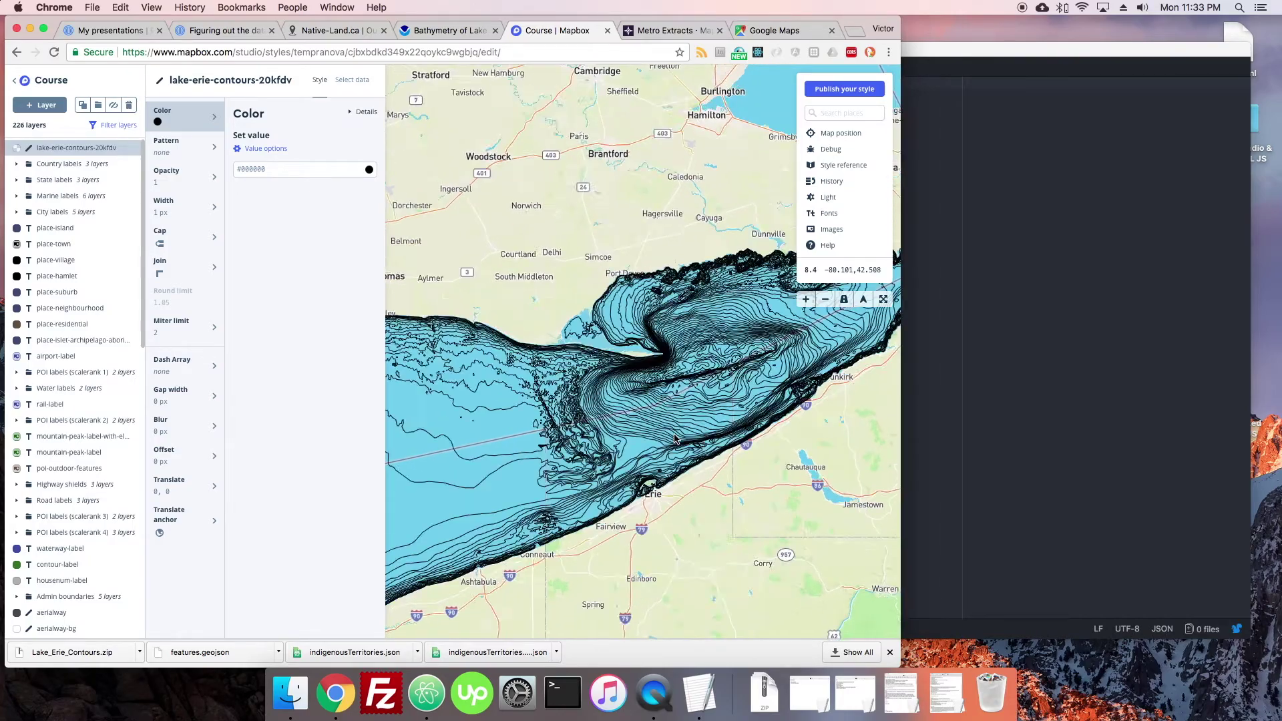
scroll(674, 437, up, 2)
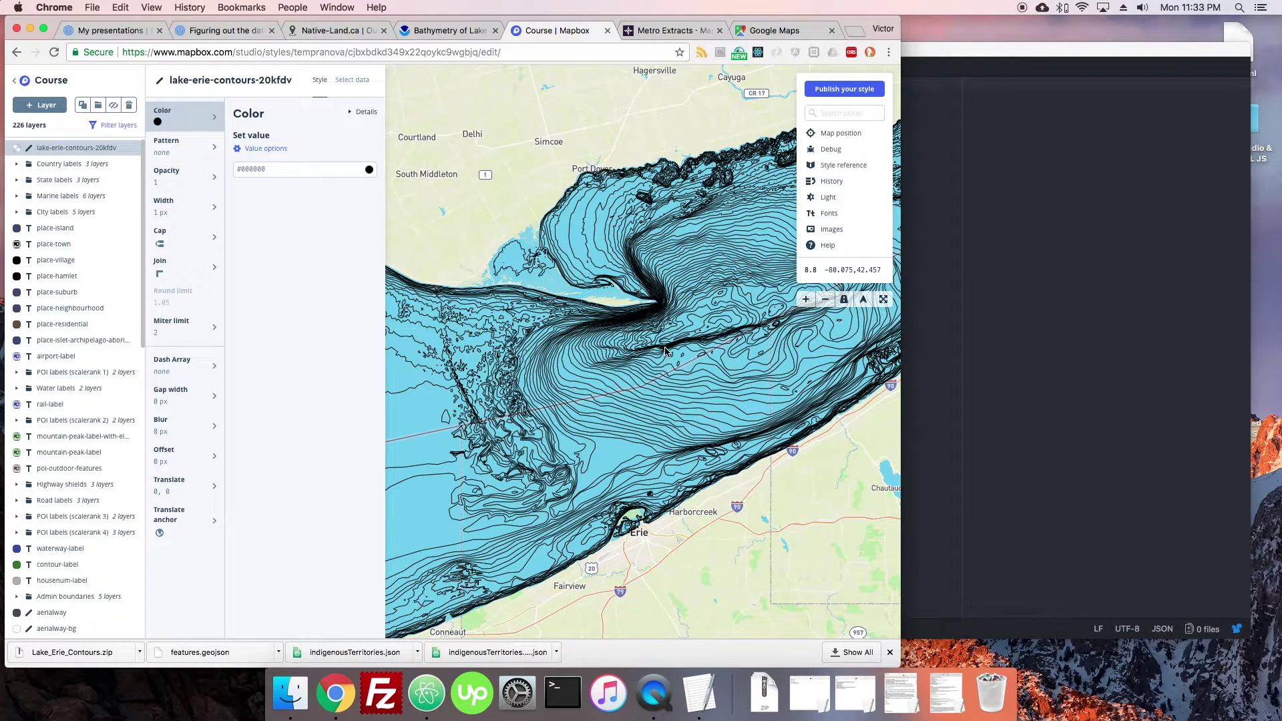
scroll(666, 350, down, 2)
drag(444, 308, 577, 402)
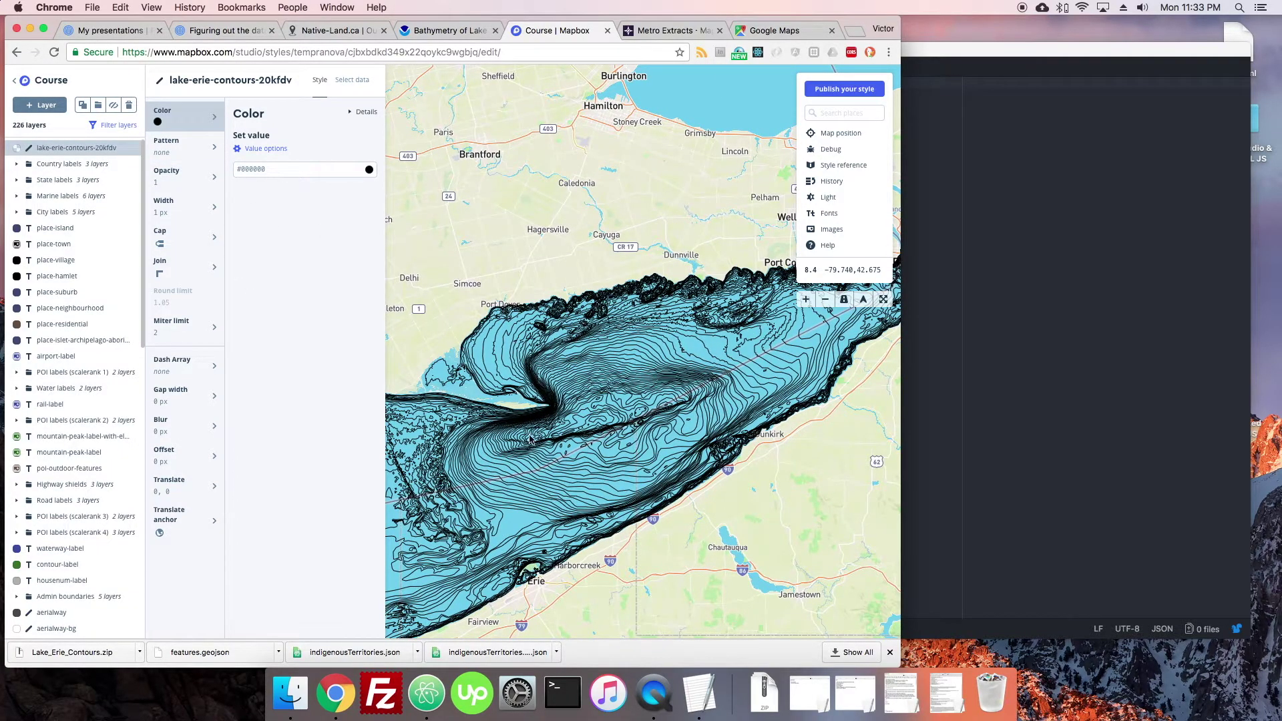
scroll(524, 440, up, 3)
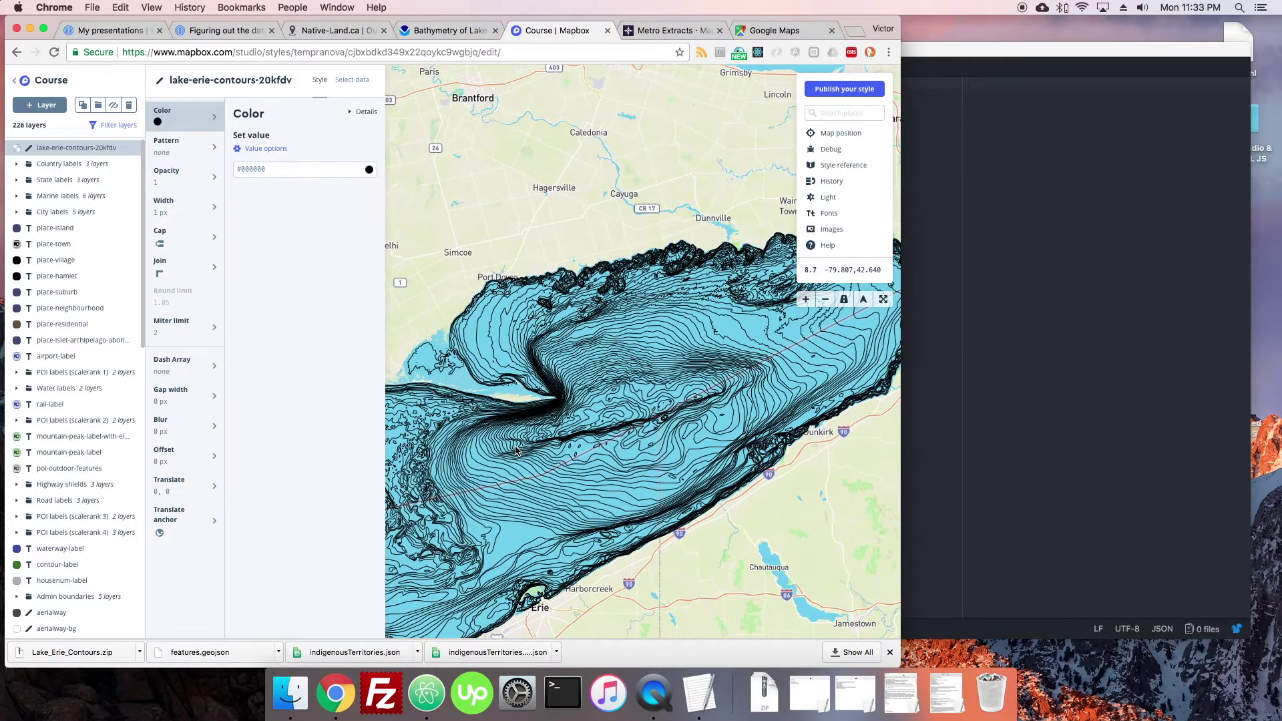